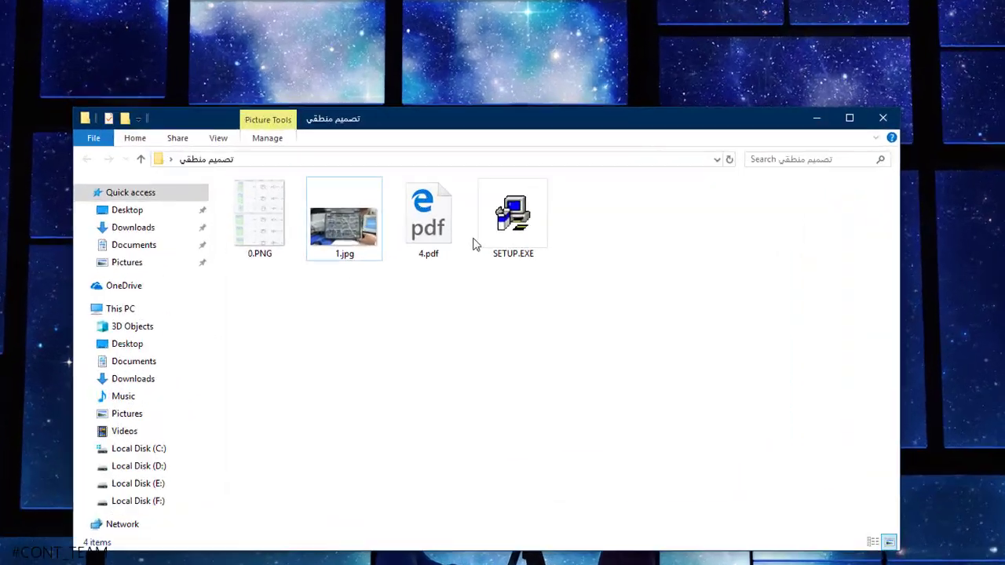
Run SETUP.EXE from the folder and continue past the Electronics Workbench V5.12 welcome page.
{"action": "left_click", "coordinate": [507, 210]}
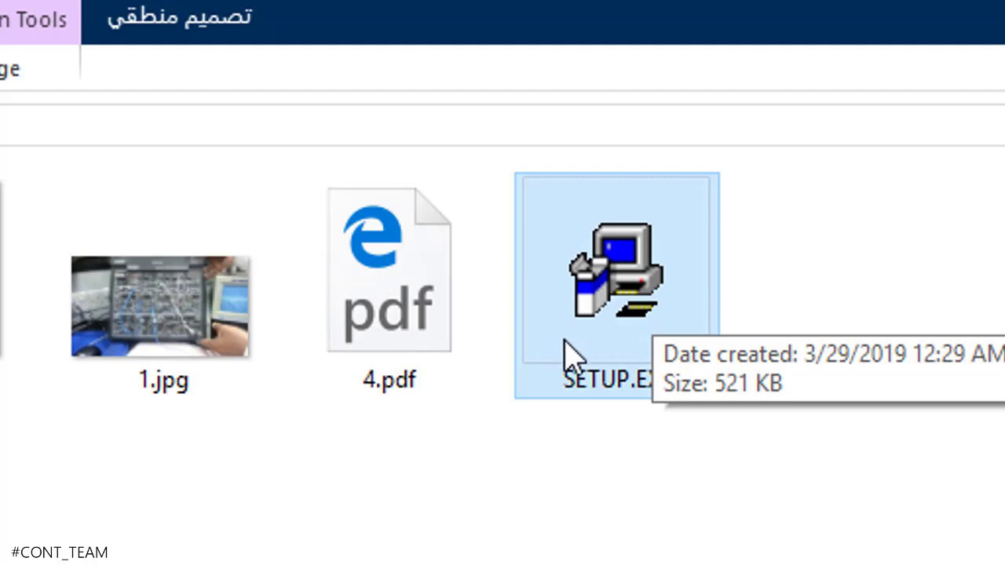
{"action": "left_click", "coordinate": [524, 527]}
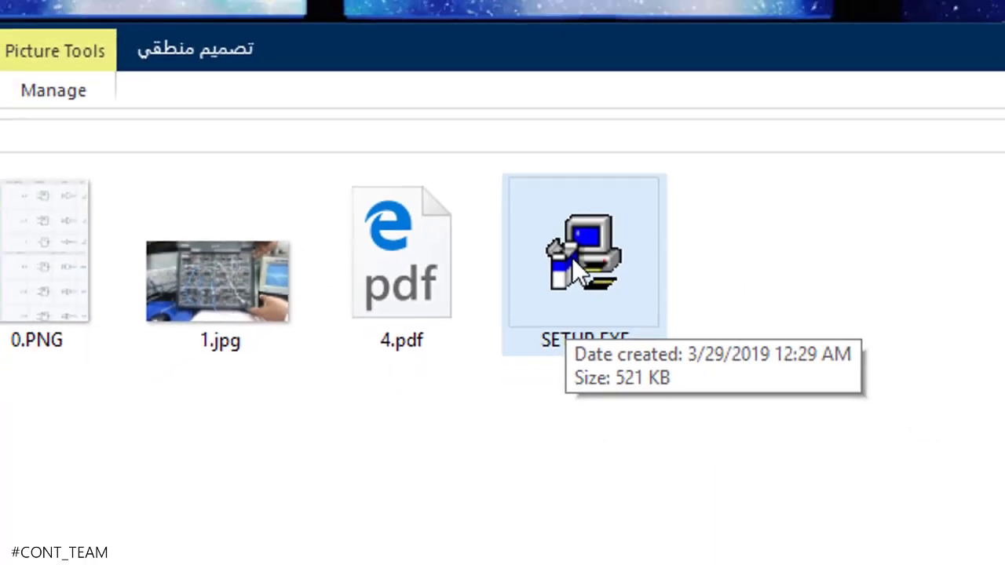
{"action": "left_click", "coordinate": [597, 346]}
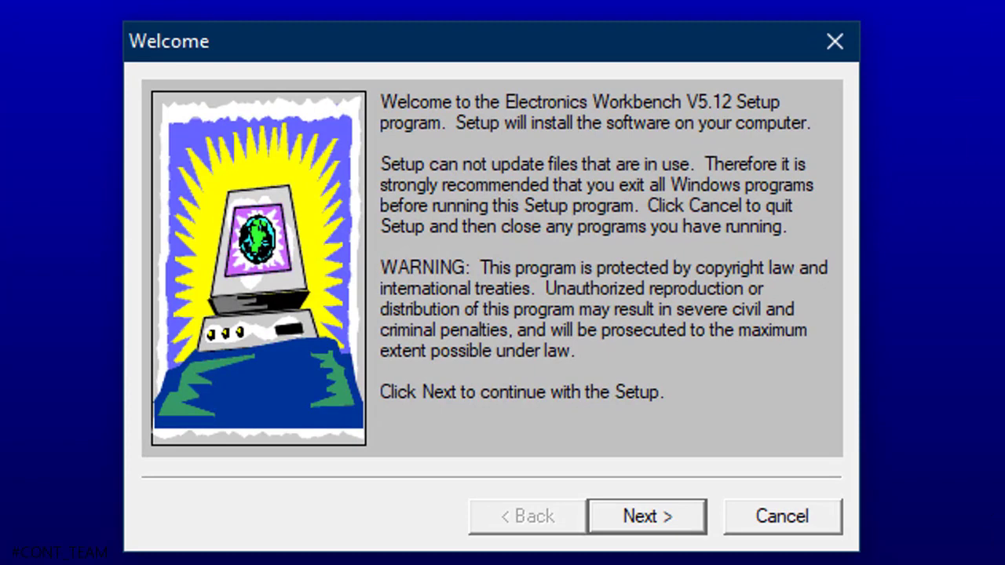
{"action": "left_click", "coordinate": [668, 521]}
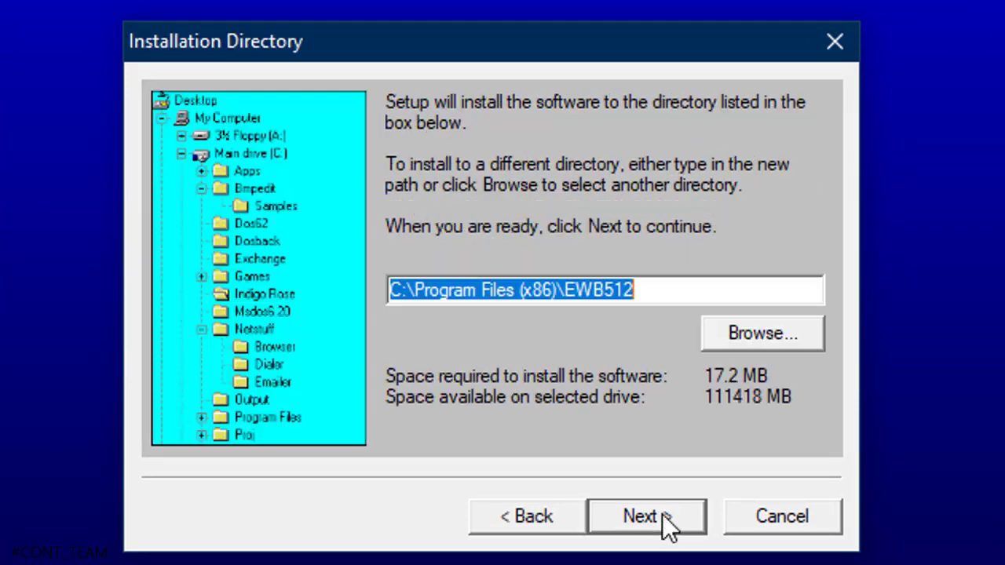
Copy the full installation directory path C:\Program Files (x86)\EWB512 to the clipboard.
{"action": "left_click", "coordinate": [472, 300]}
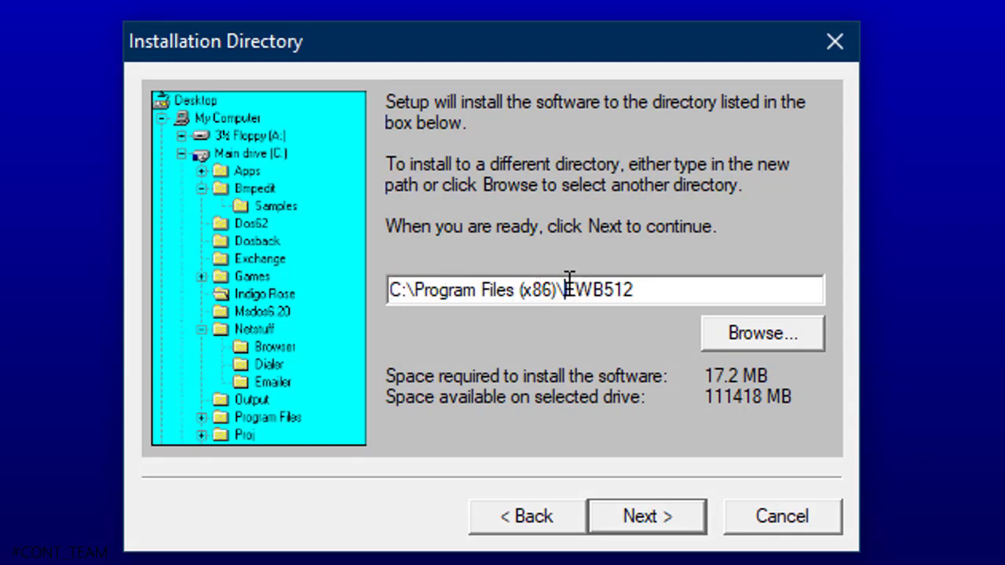
{"action": "left_click_drag", "start_coordinate": [568, 281], "coordinate": [638, 281]}
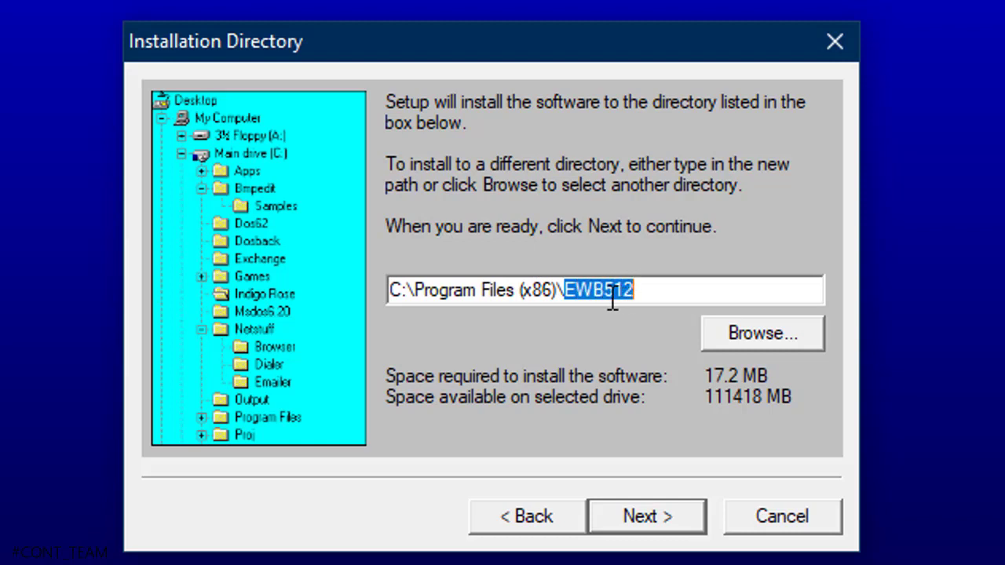
{"action": "left_click", "coordinate": [638, 291]}
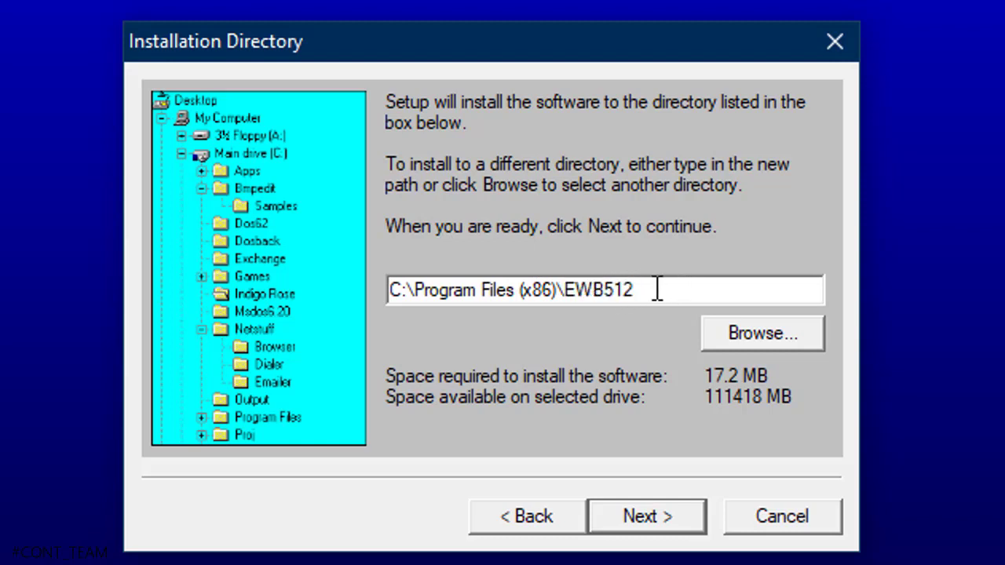
{"action": "left_click_drag", "start_coordinate": [658, 289], "coordinate": [392, 296]}
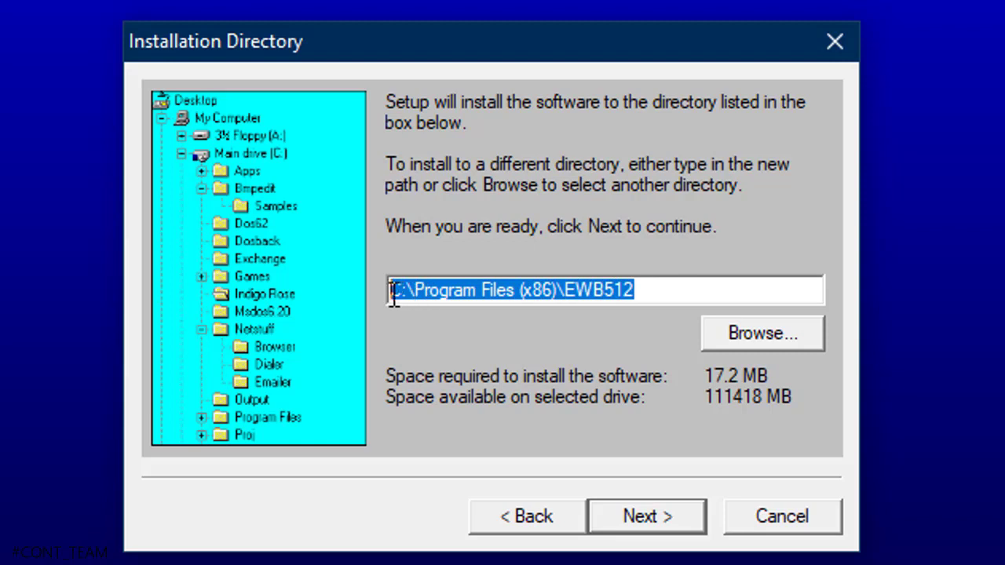
{"action": "right_click", "coordinate": [457, 289]}
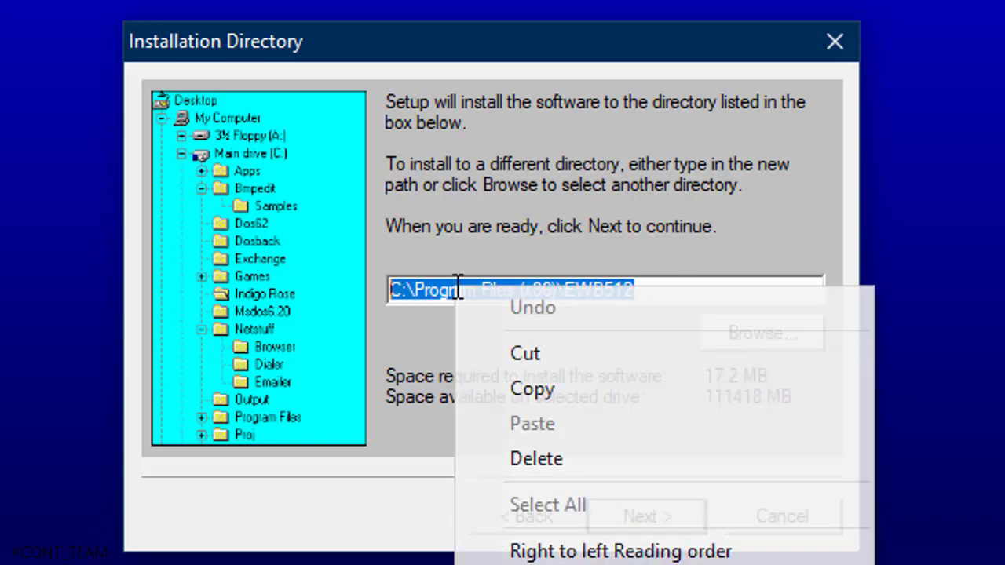
{"action": "left_click", "coordinate": [530, 393]}
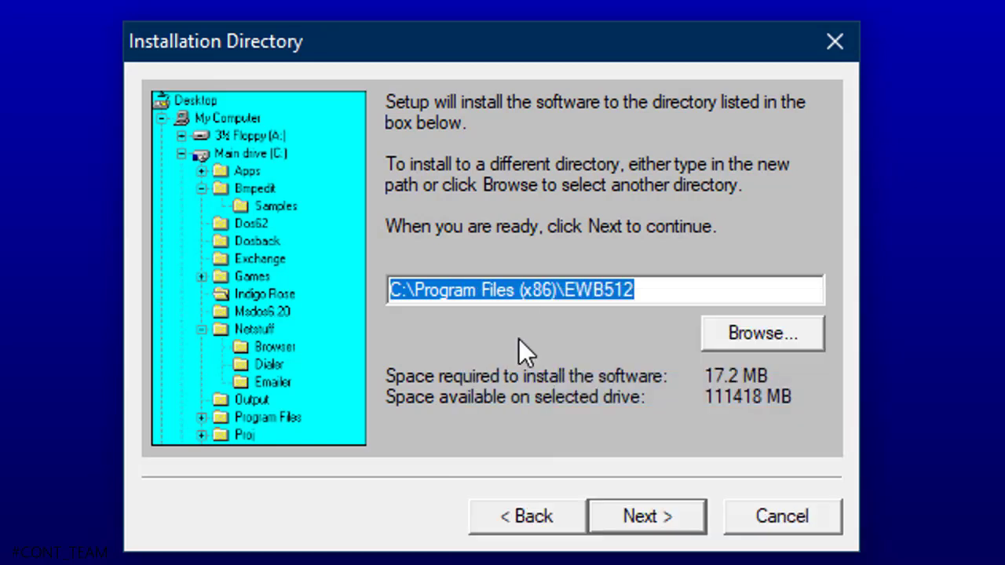
{"action": "left_click", "coordinate": [670, 291]}
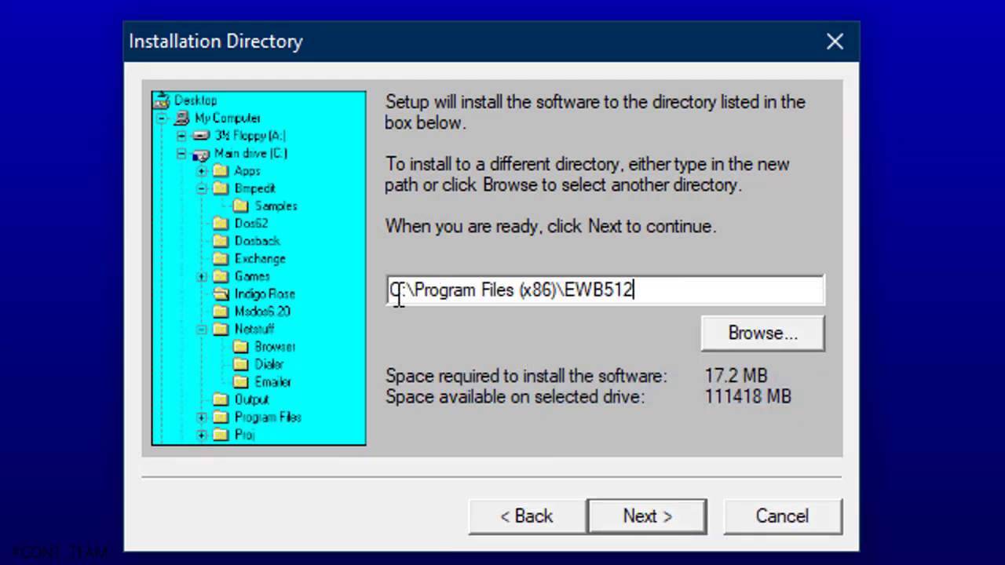
{"action": "left_click_drag", "start_coordinate": [390, 292], "coordinate": [640, 290]}
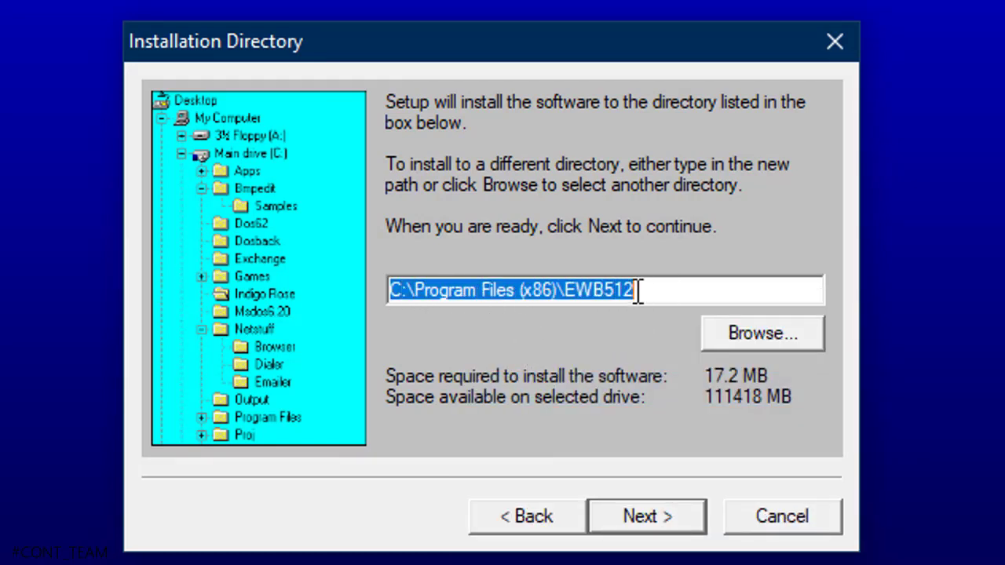
{"action": "right_click", "coordinate": [553, 290]}
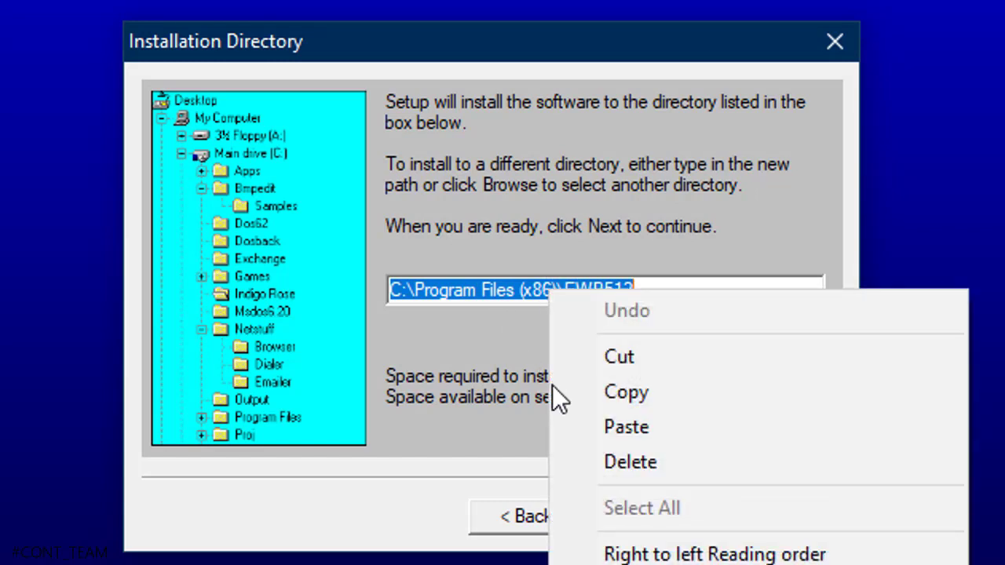
{"action": "left_click", "coordinate": [399, 291]}
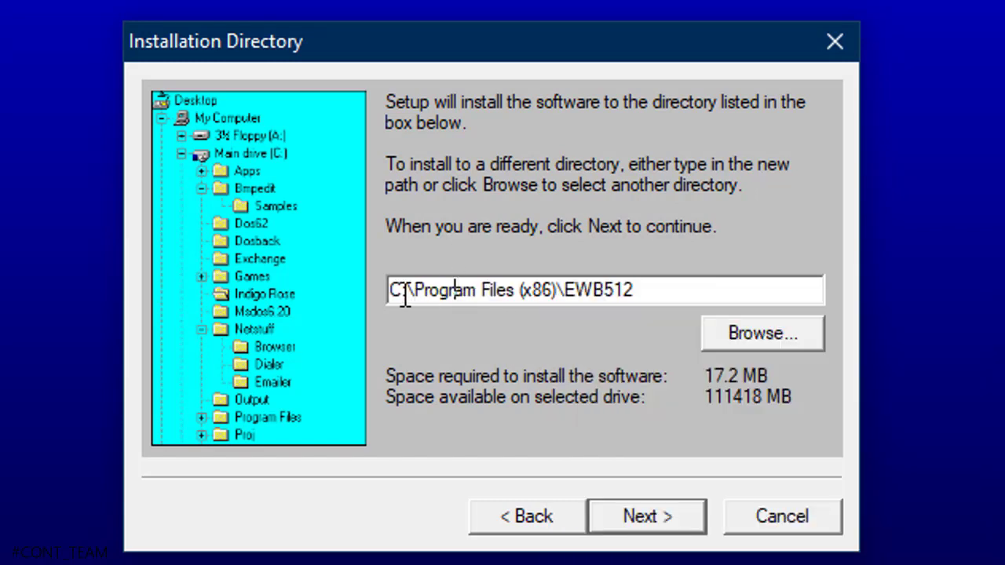
{"action": "left_click_drag", "start_coordinate": [391, 291], "coordinate": [638, 307]}
{"action": "right_click", "coordinate": [565, 286]}
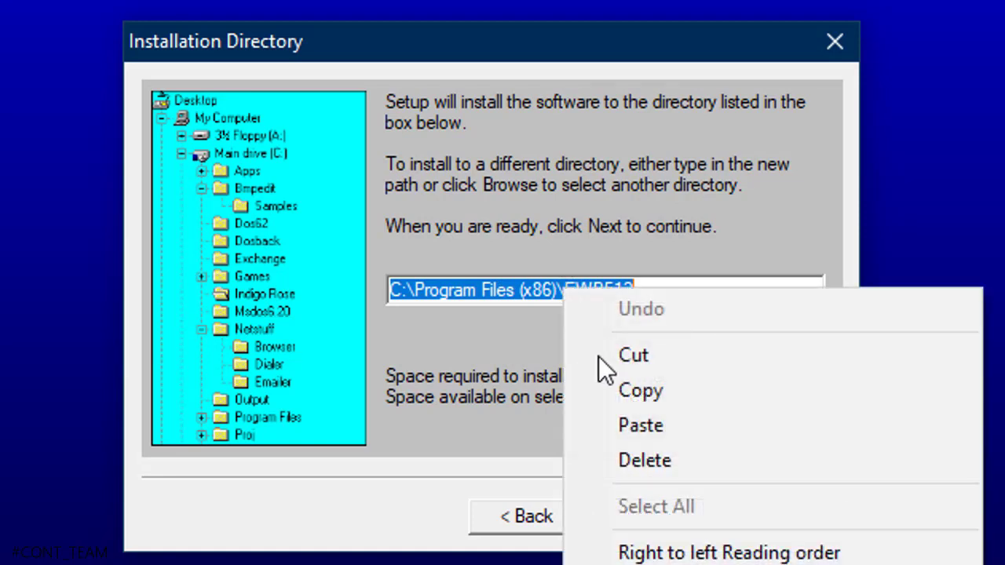
{"action": "left_click", "coordinate": [612, 384]}
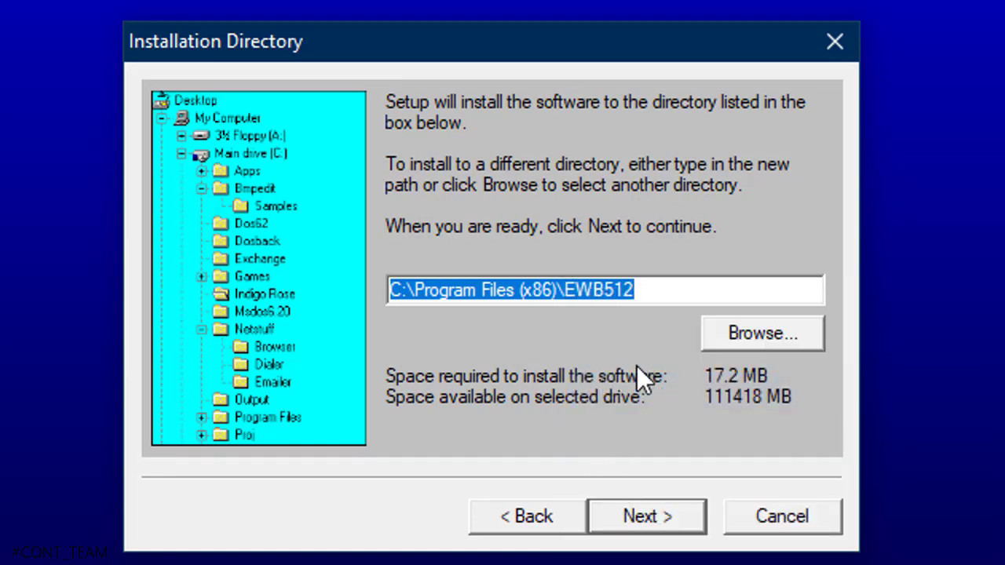
Accept the default installation directory, install Electronics Workbench V5.12 and end the setup.
{"action": "left_click", "coordinate": [647, 521]}
{"action": "left_click", "coordinate": [647, 520]}
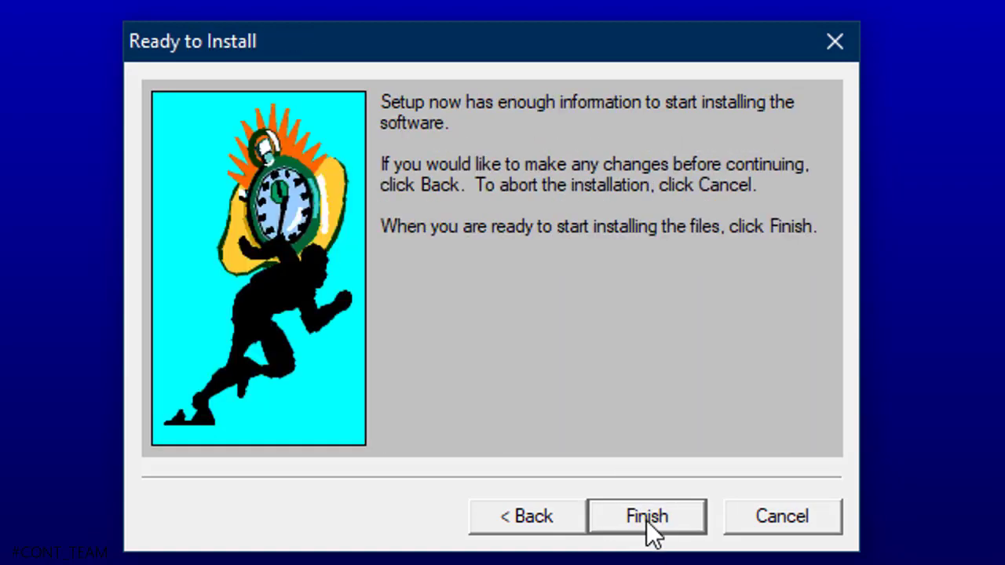
{"action": "left_click", "coordinate": [646, 521]}
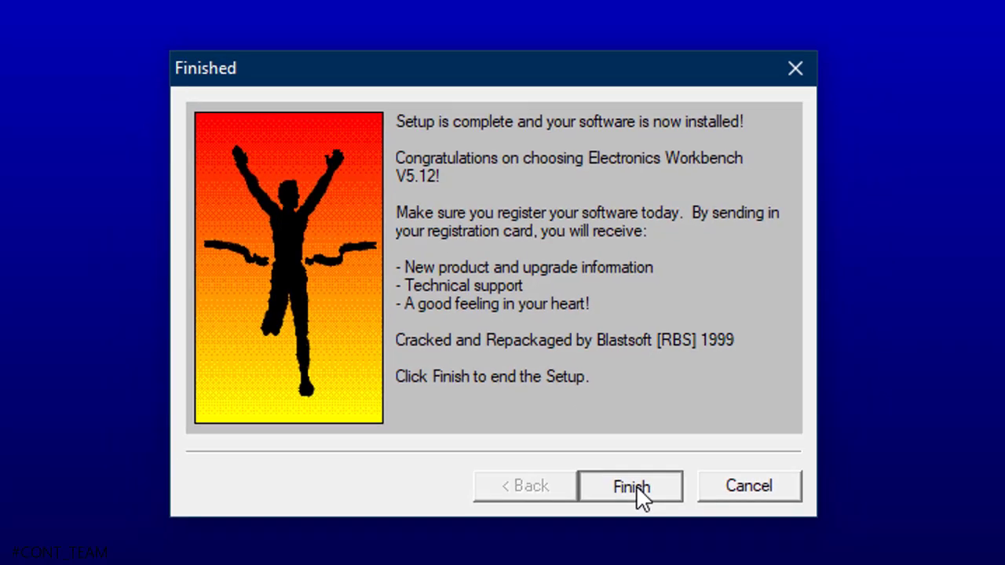
{"action": "left_click", "coordinate": [648, 517]}
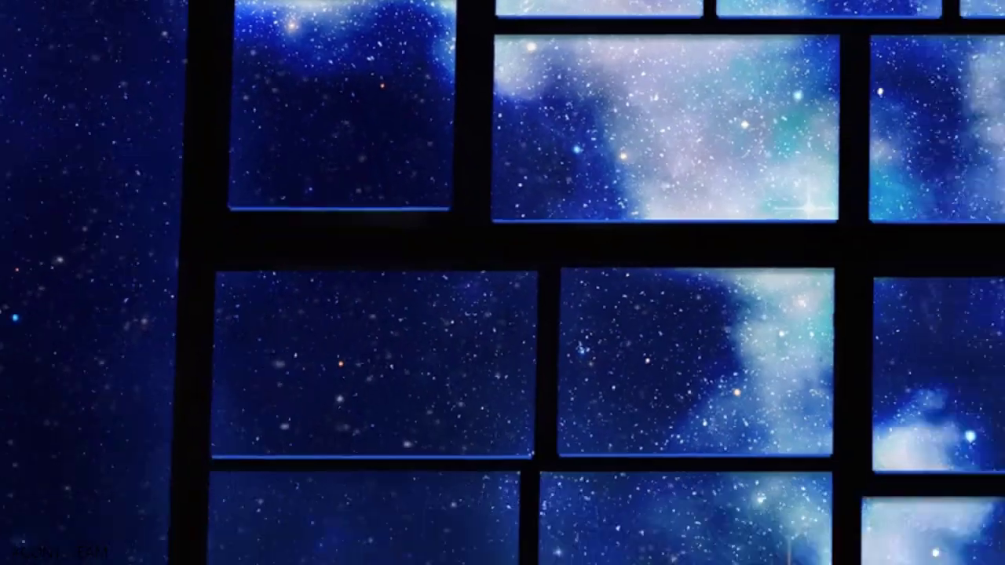
Open This PC and go to the copied folder path C:\Program Files (x86)\EWB512.
{"action": "double_click", "coordinate": [85, 78]}
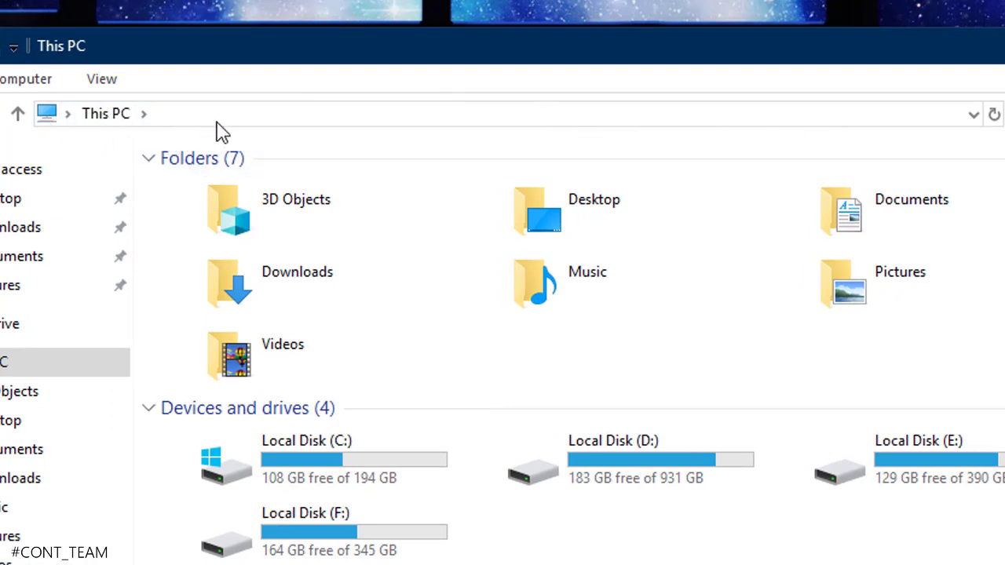
{"action": "left_click", "coordinate": [172, 117]}
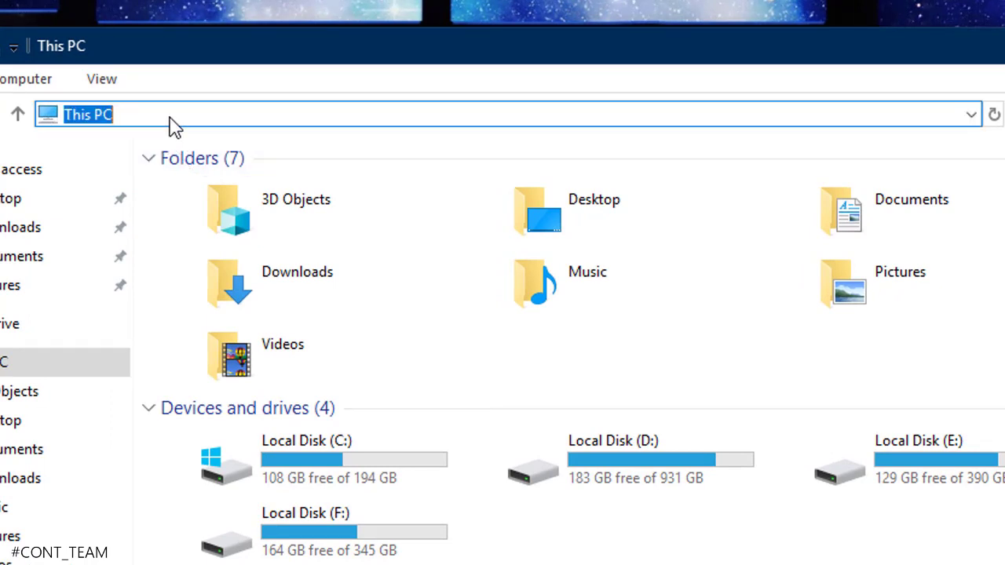
{"action": "key", "text": "BackSpace"}
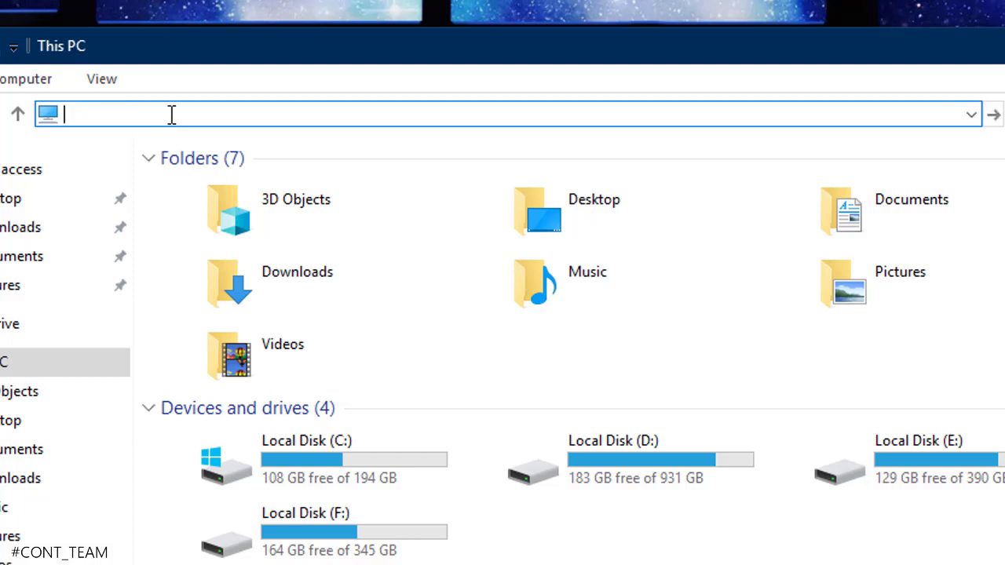
{"action": "right_click", "coordinate": [172, 115]}
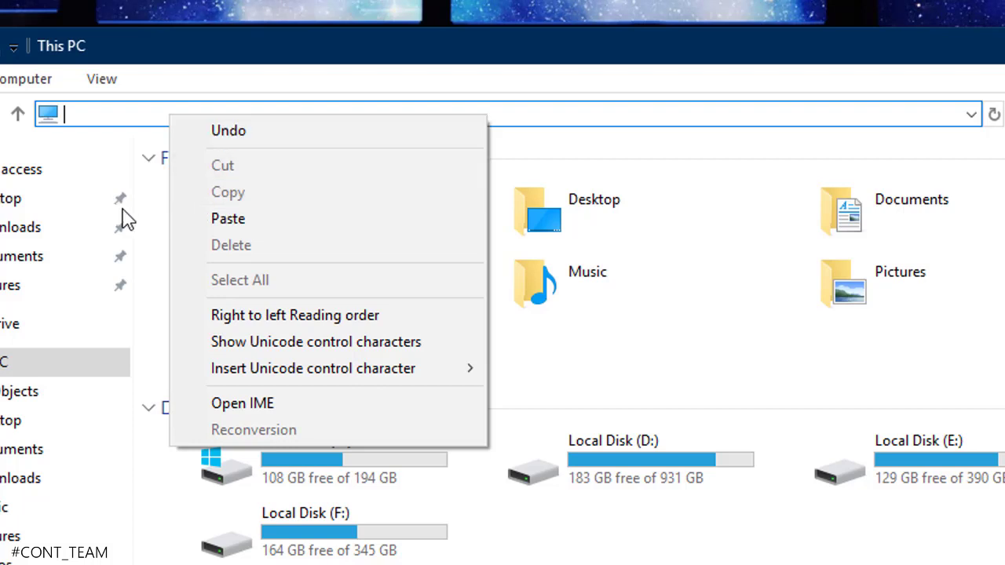
{"action": "left_click", "coordinate": [275, 222]}
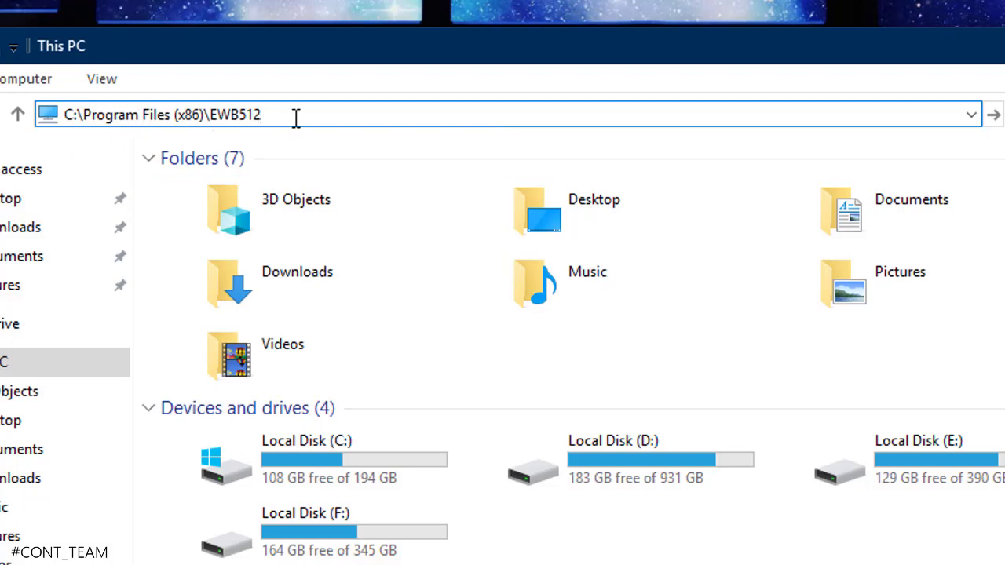
{"action": "key", "text": "Return"}
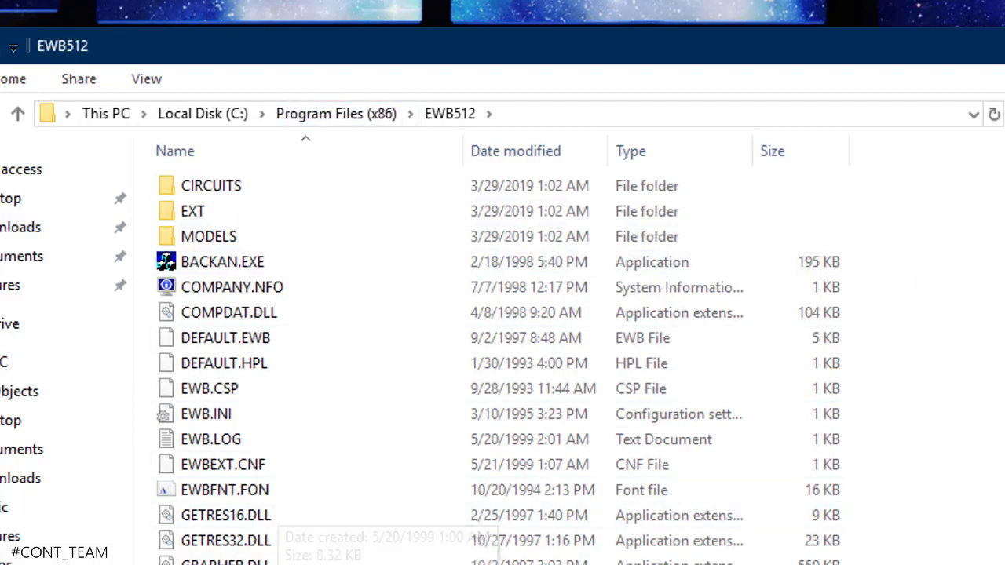
Create a desktop shortcut for WEWB32.EXE from the EWB512 folder.
{"action": "scroll", "coordinate": [314, 476], "scroll_direction": "down", "scroll_amount": 6}
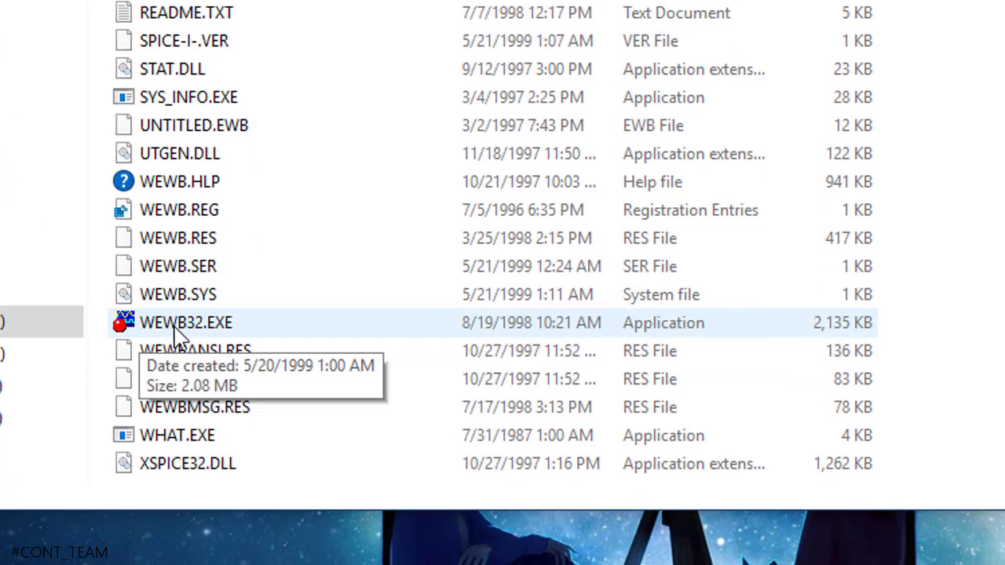
{"action": "right_click", "coordinate": [225, 337]}
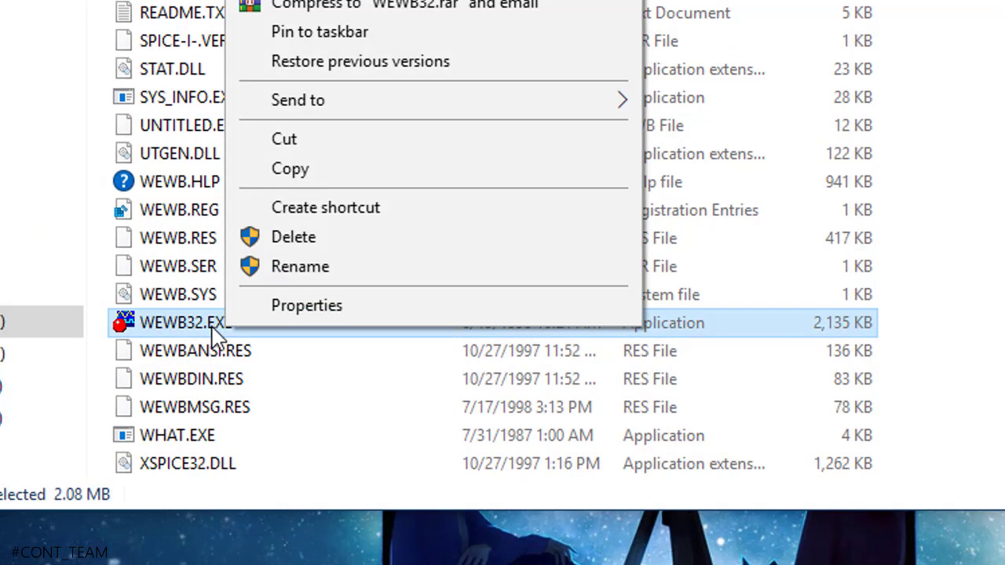
{"action": "mouse_move", "coordinate": [416, 111]}
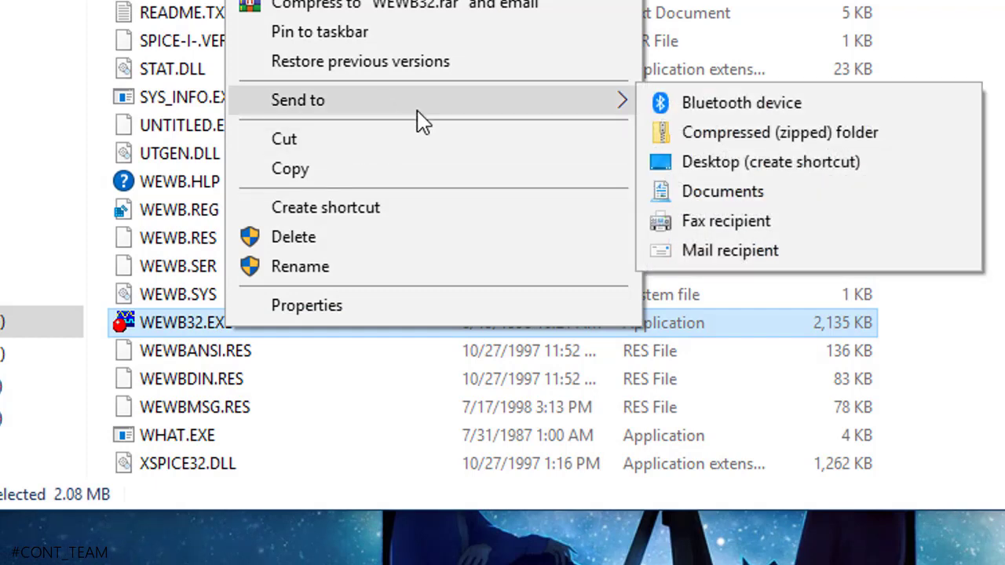
{"action": "right_click", "coordinate": [155, 326]}
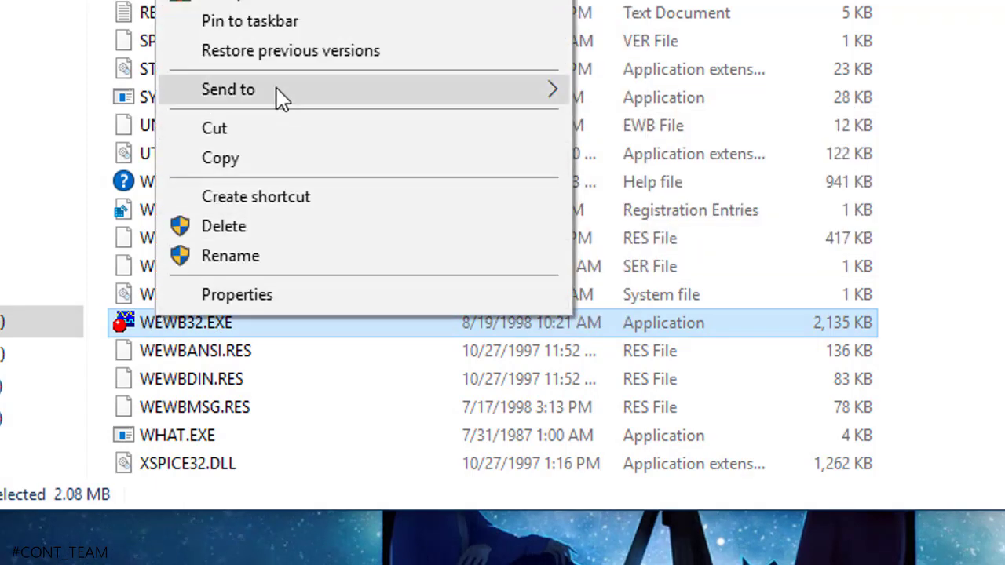
{"action": "mouse_move", "coordinate": [524, 91]}
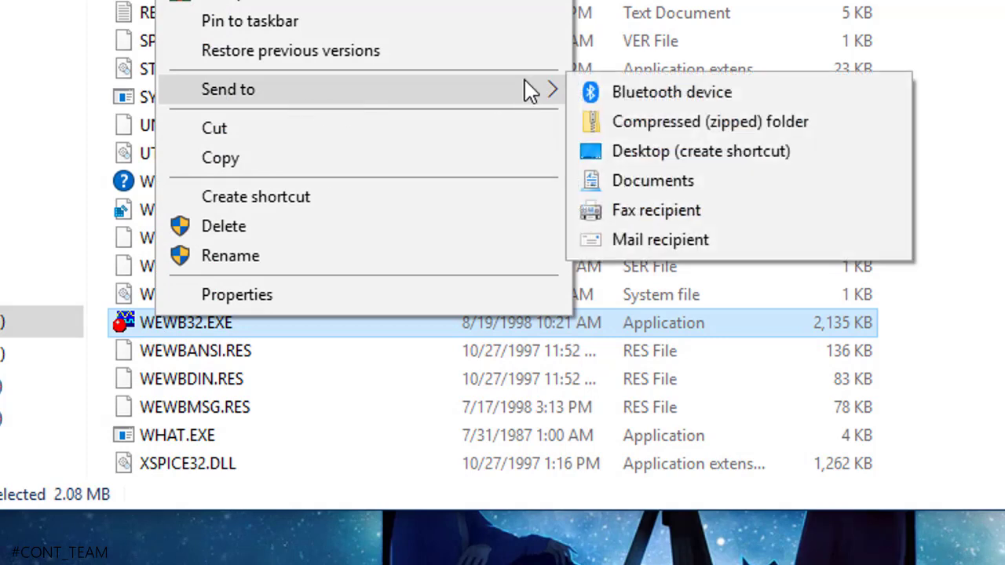
{"action": "left_click", "coordinate": [696, 157]}
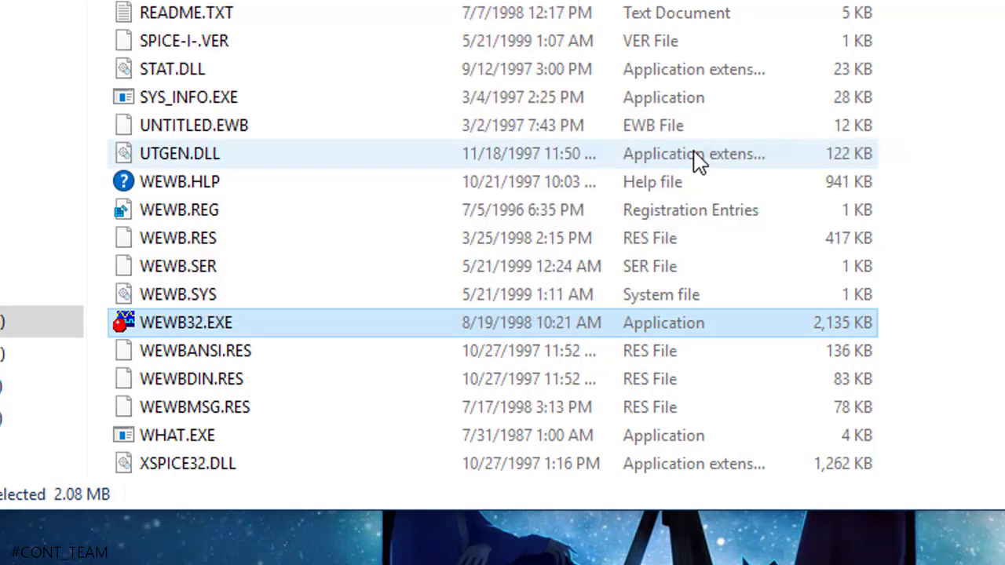
{"action": "right_click", "coordinate": [188, 322]}
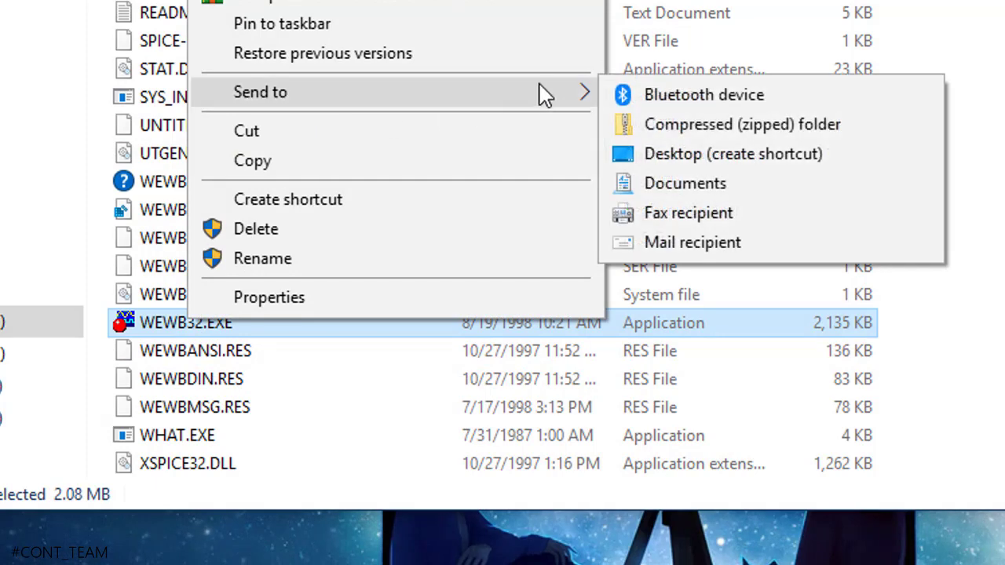
{"action": "mouse_move", "coordinate": [565, 94]}
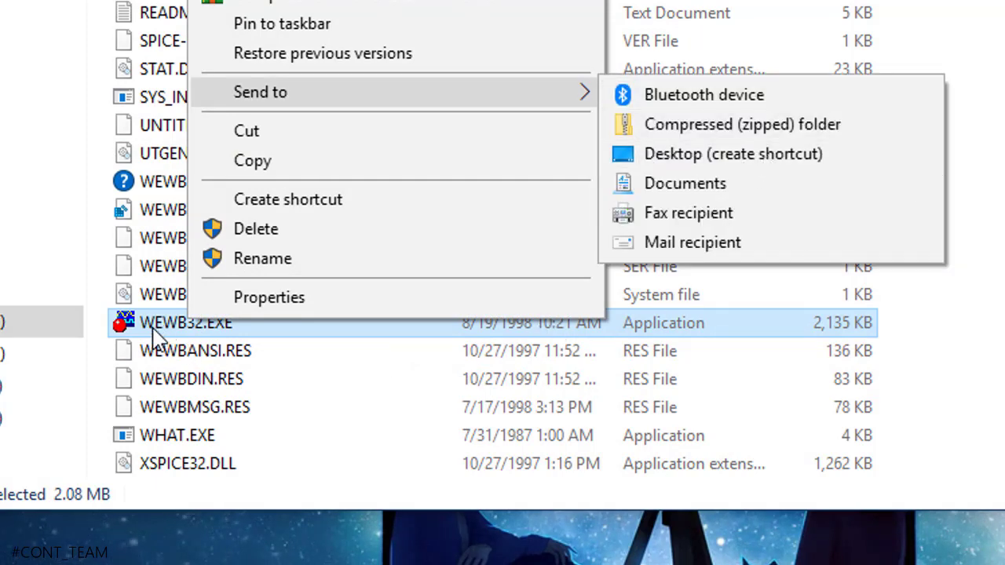
Close the EWB512 folder window and launch Electronics Workbench from the WEWB32.EXE desktop shortcut.
{"action": "left_click", "coordinate": [955, 25]}
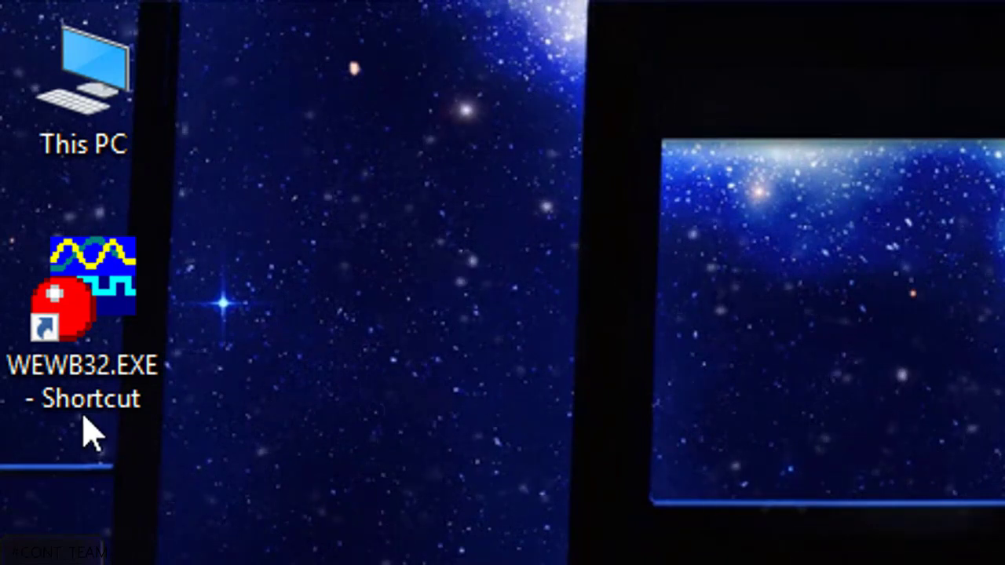
{"action": "double_click", "coordinate": [121, 348]}
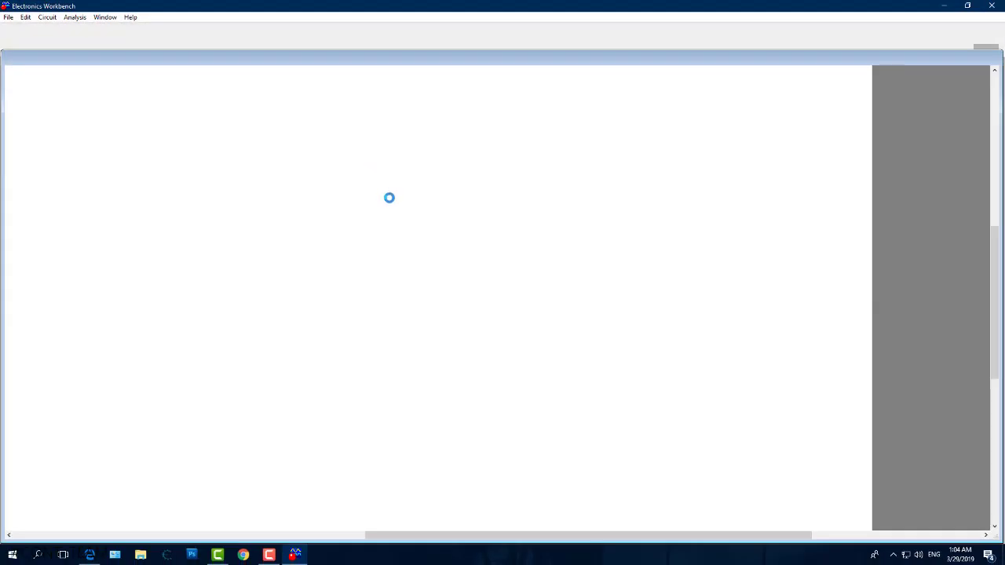
Open 4.pdf from the logic design folder on the desktop and close its duplicate browser tab.
{"action": "left_click", "coordinate": [541, 313]}
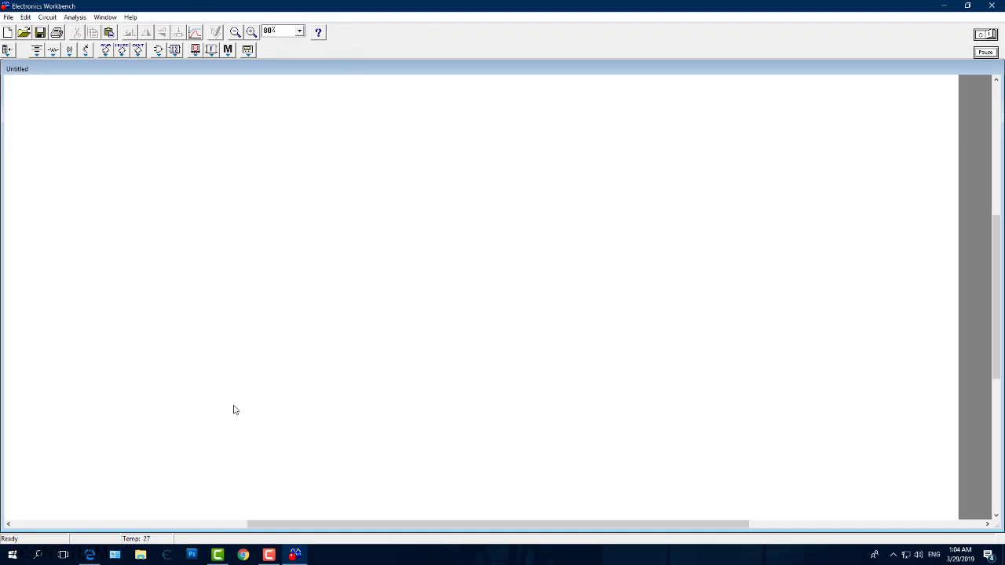
{"action": "left_click", "coordinate": [944, 7]}
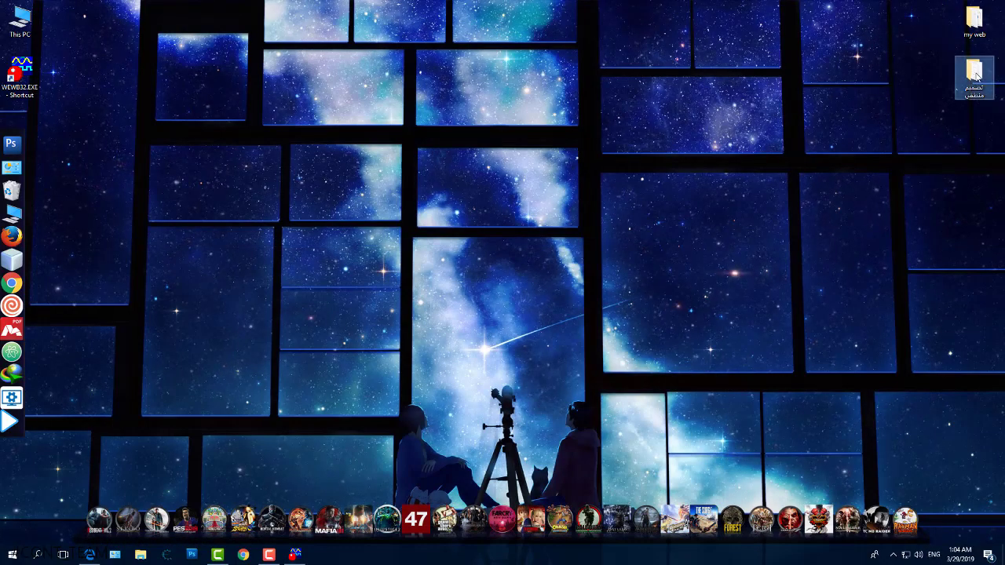
{"action": "double_click", "coordinate": [973, 70]}
{"action": "left_click_drag", "start_coordinate": [457, 130], "coordinate": [467, 88]}
{"action": "left_click", "coordinate": [454, 187]}
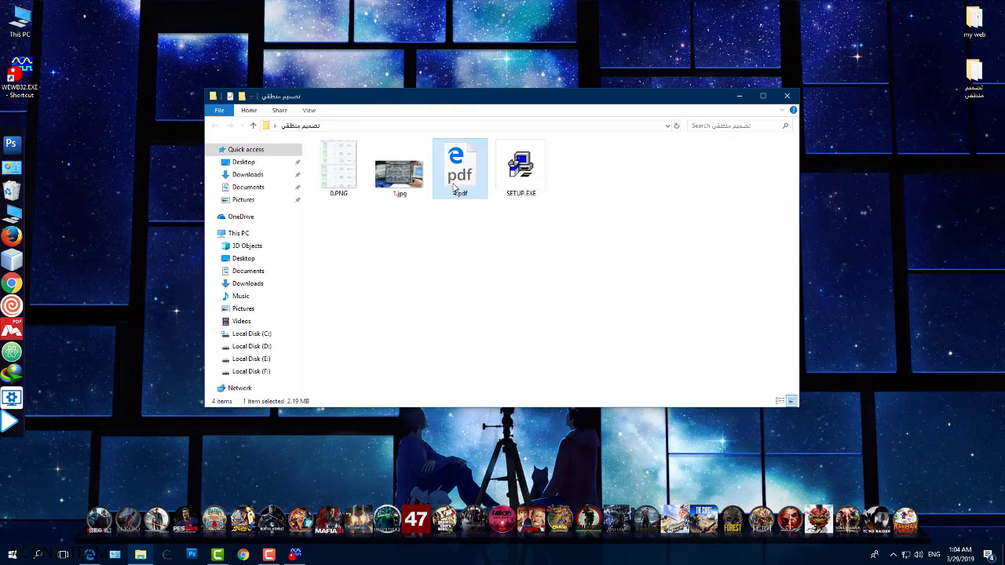
{"action": "double_click", "coordinate": [454, 187]}
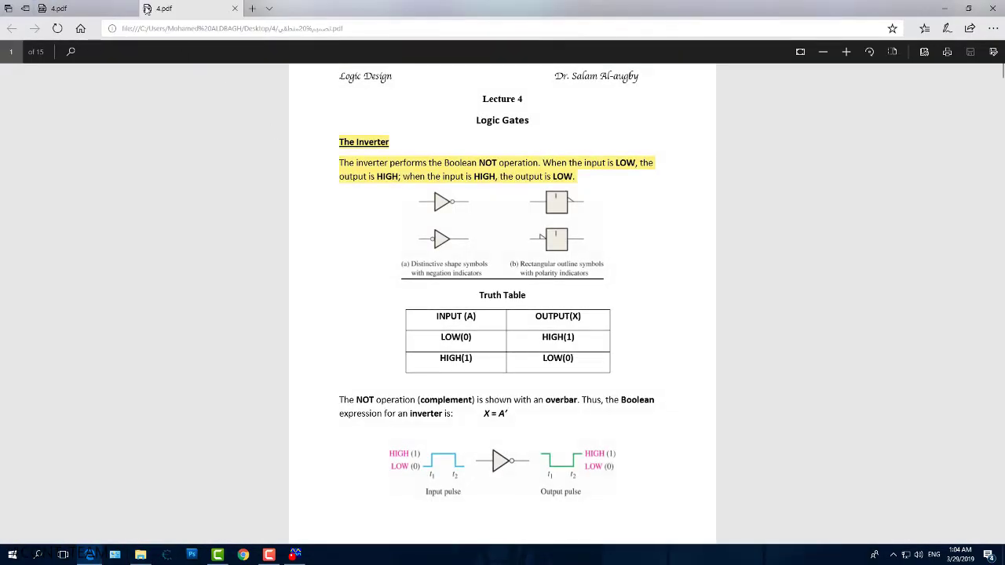
{"action": "middle_click", "coordinate": [135, 9]}
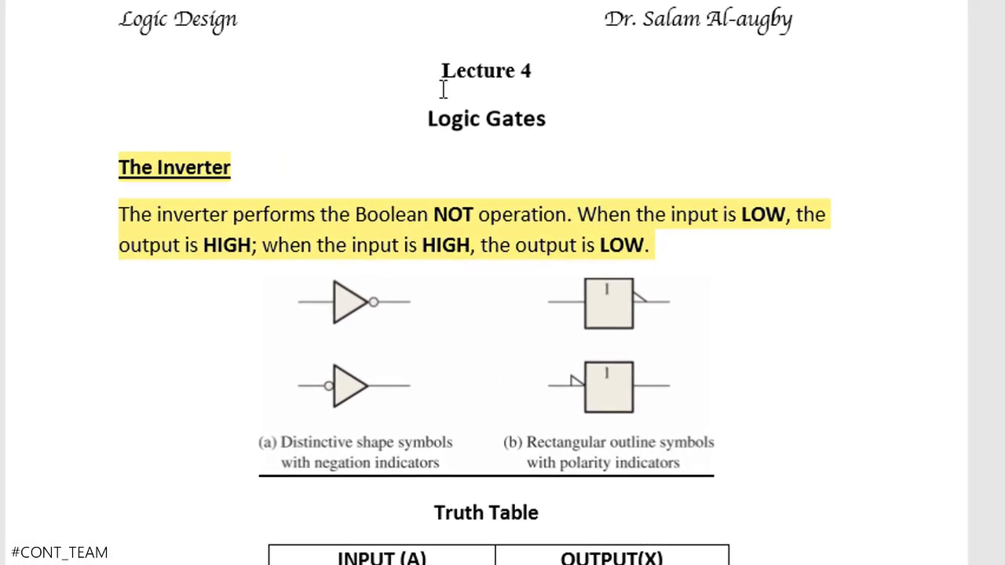
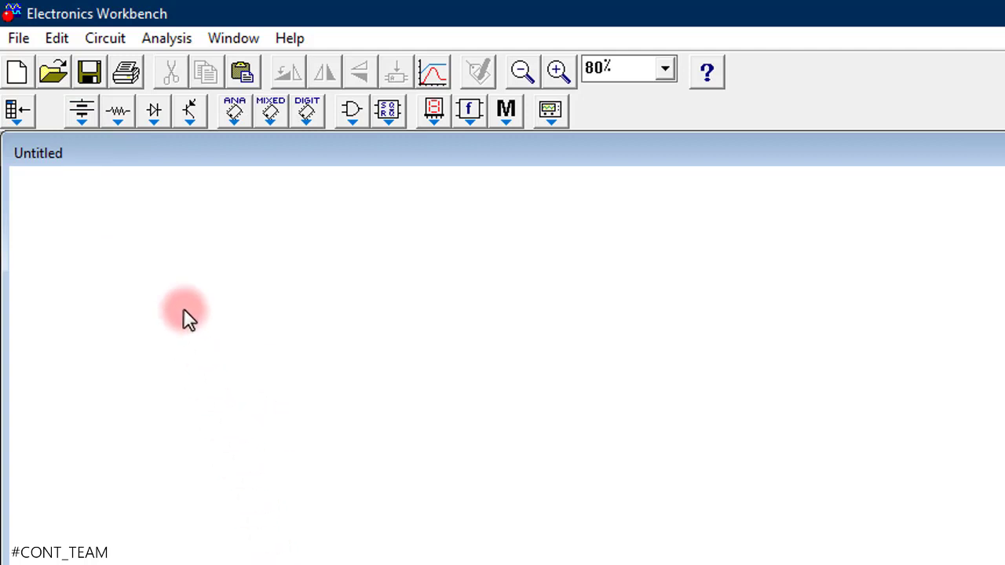
Place a +Vcc voltage source in the Electronics Workbench circuit with a ground beneath it, and close the Sources palette.
{"action": "left_click", "coordinate": [82, 114]}
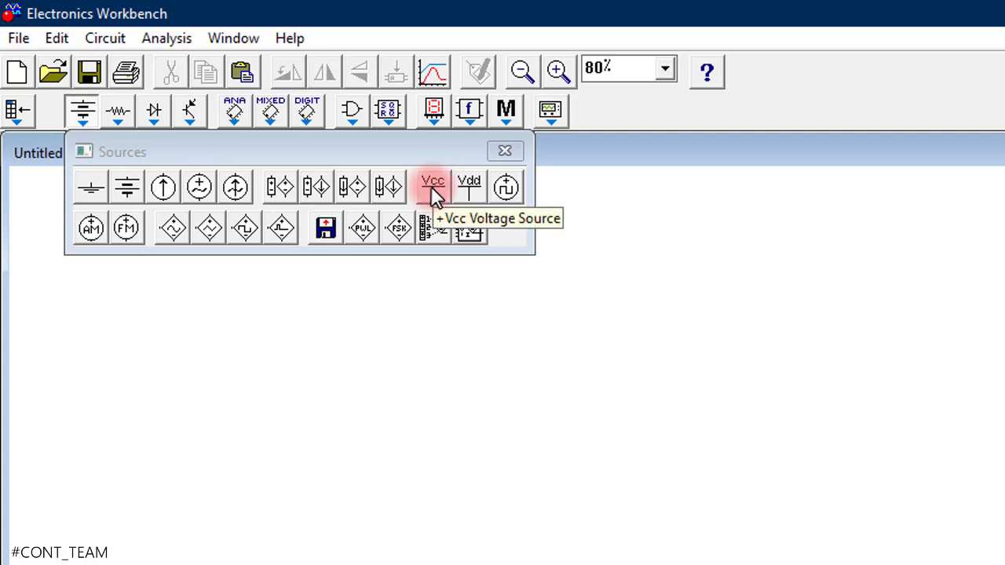
{"action": "left_click_drag", "start_coordinate": [431, 186], "coordinate": [109, 363]}
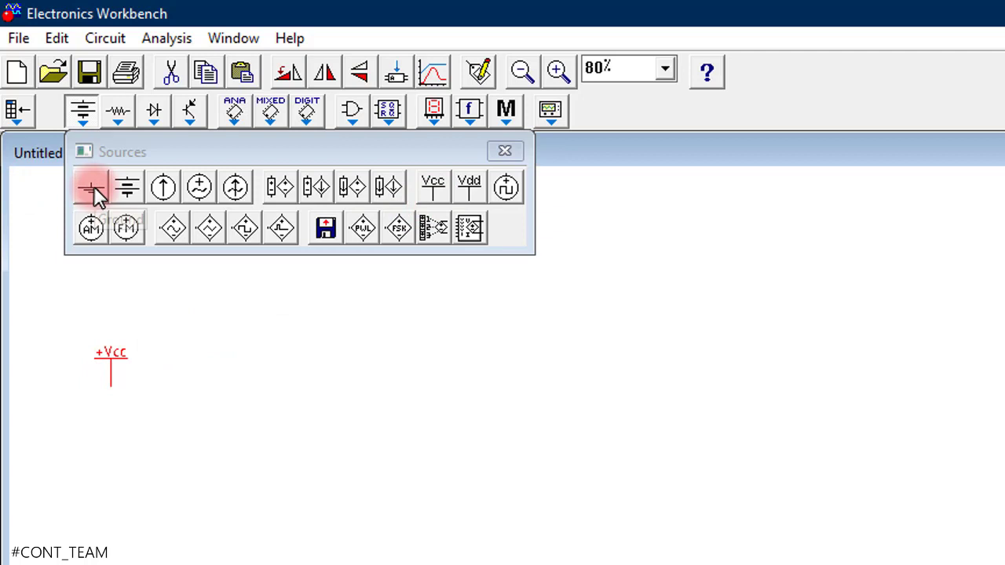
{"action": "left_click_drag", "start_coordinate": [81, 193], "coordinate": [70, 286]}
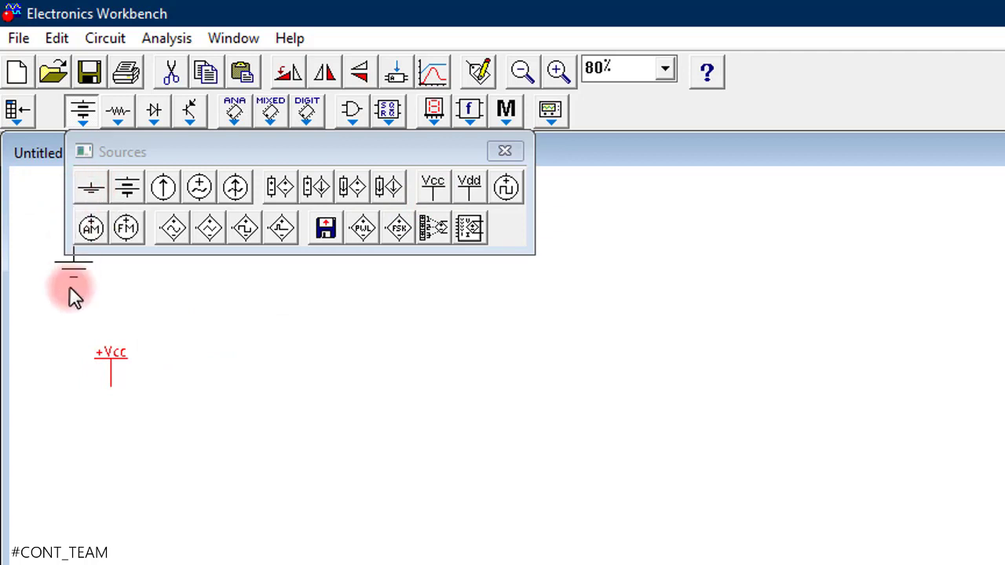
{"action": "left_click_drag", "start_coordinate": [96, 482], "coordinate": [105, 487]}
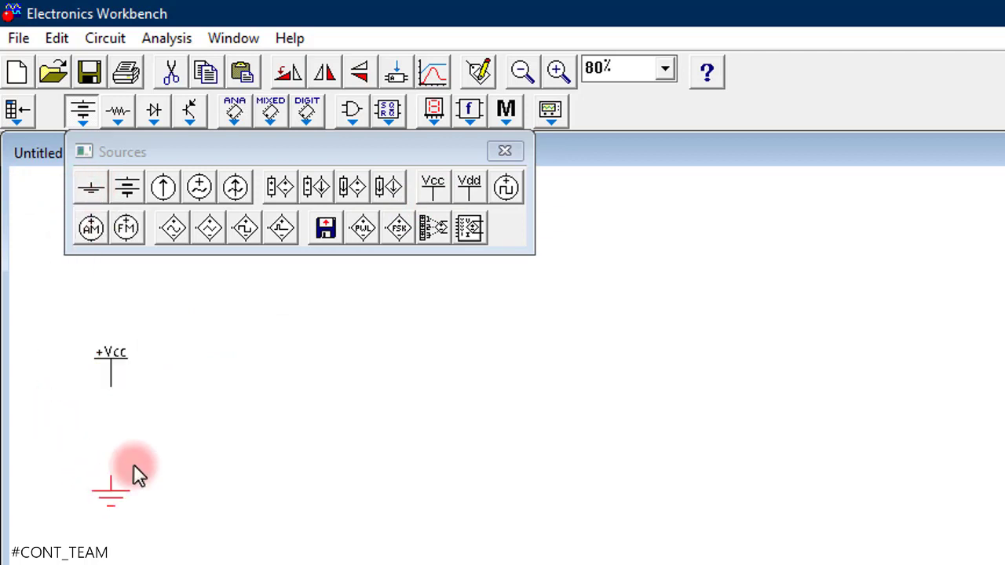
{"action": "left_click", "coordinate": [168, 428]}
{"action": "left_click", "coordinate": [505, 151]}
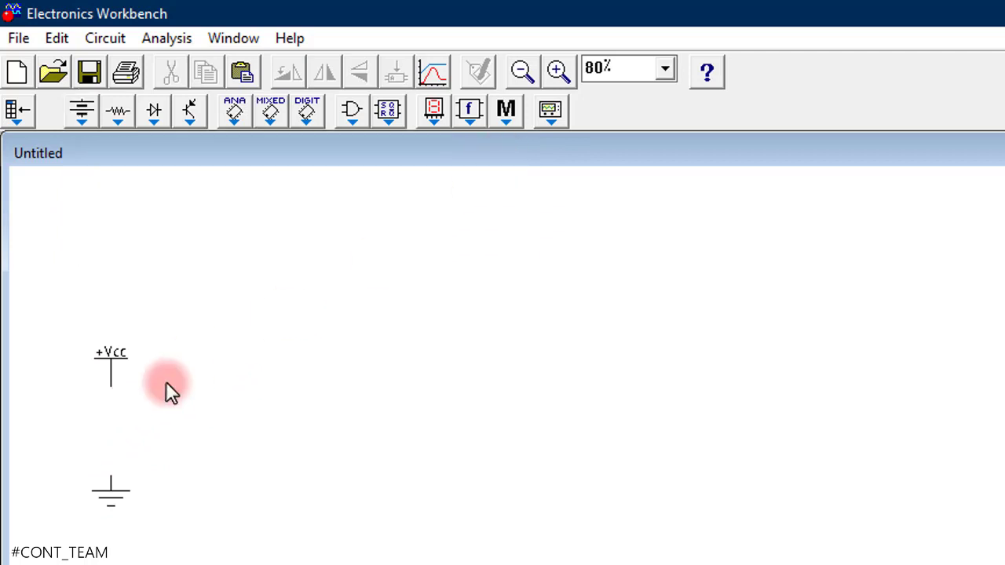
{"action": "right_click", "coordinate": [92, 370]}
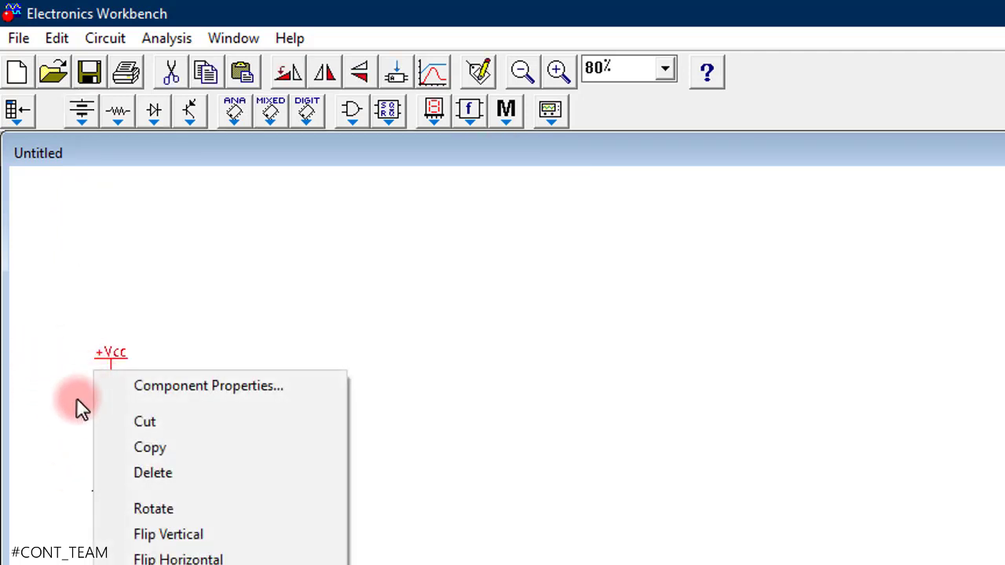
{"action": "left_click", "coordinate": [134, 415]}
{"action": "left_click", "coordinate": [134, 463]}
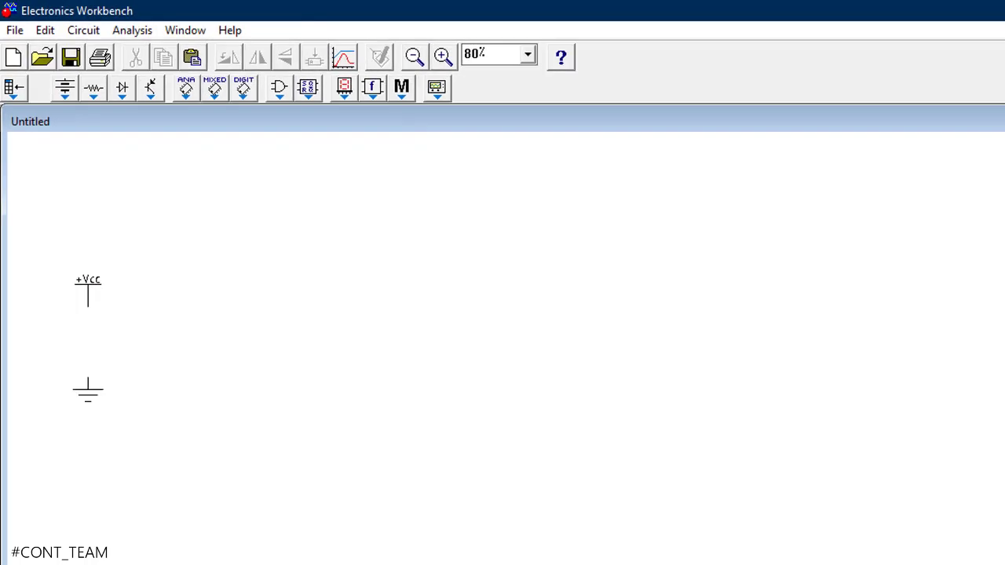
Switch to 4.pdf and examine the HIGH(1) and LOW(0) input rows of the inverter truth table.
{"action": "left_click", "coordinate": [141, 555]}
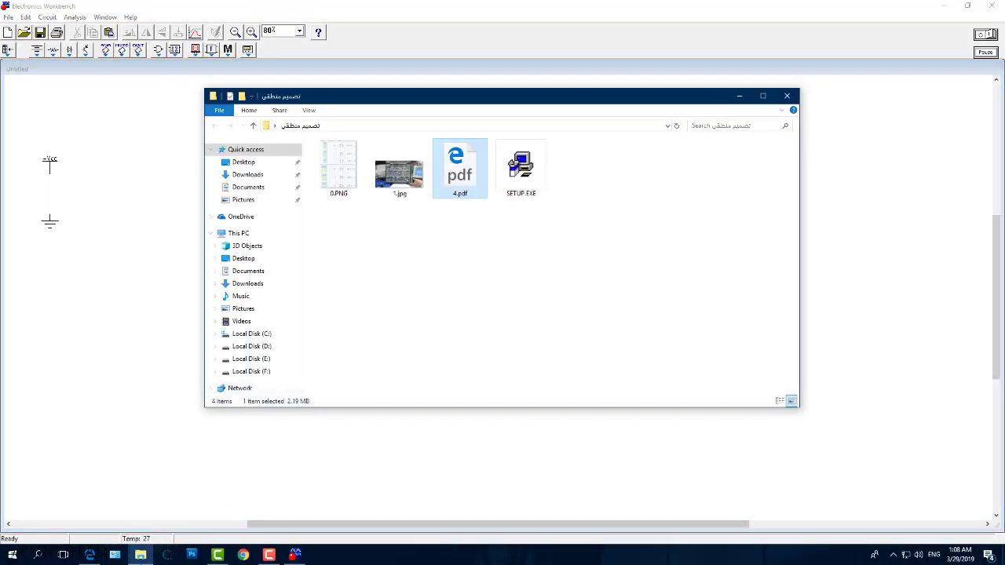
{"action": "left_click", "coordinate": [89, 555]}
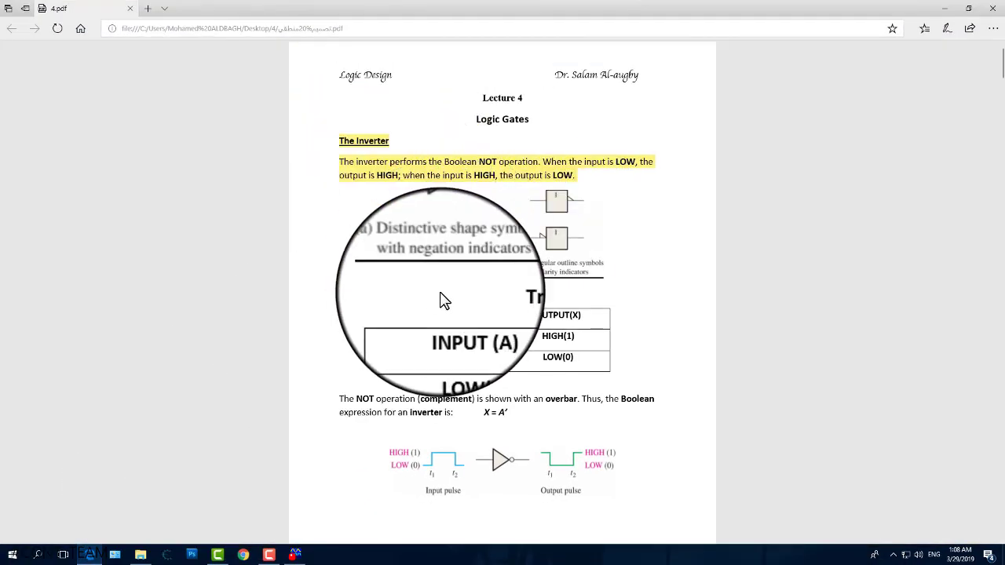
{"action": "left_click_drag", "start_coordinate": [443, 357], "coordinate": [477, 355]}
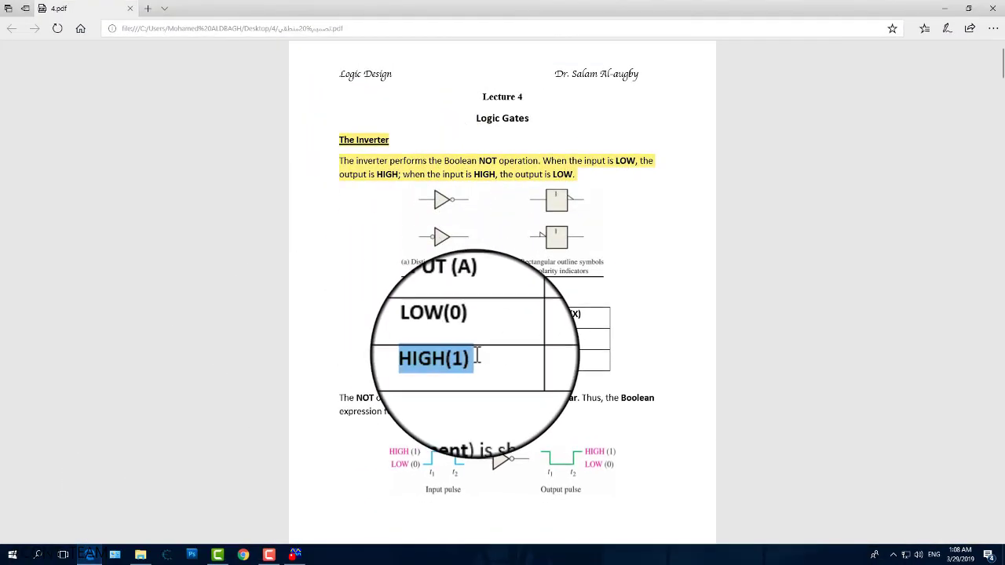
{"action": "left_click", "coordinate": [465, 350]}
{"action": "double_click", "coordinate": [466, 335]}
{"action": "left_click", "coordinate": [422, 363]}
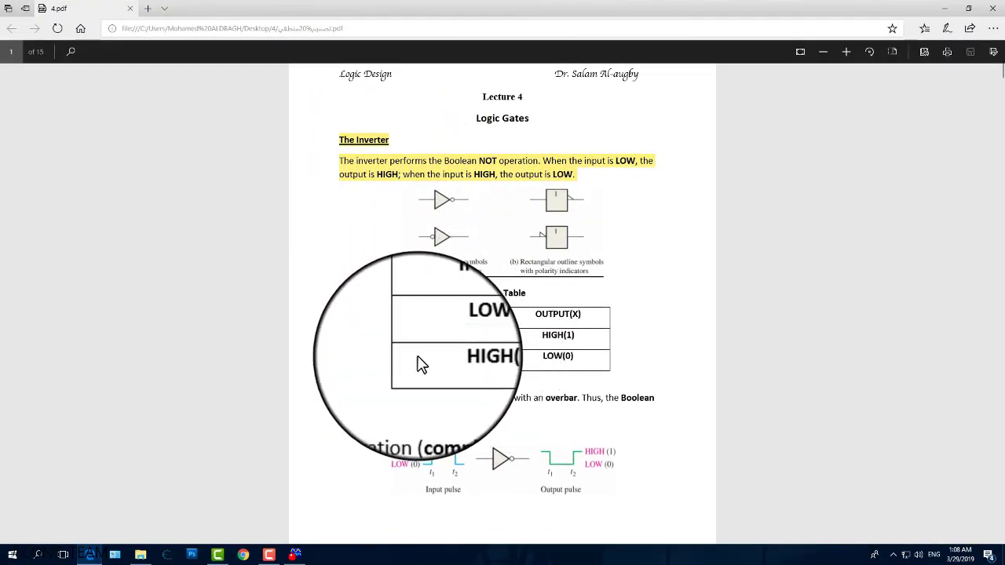
{"action": "left_click", "coordinate": [944, 8]}
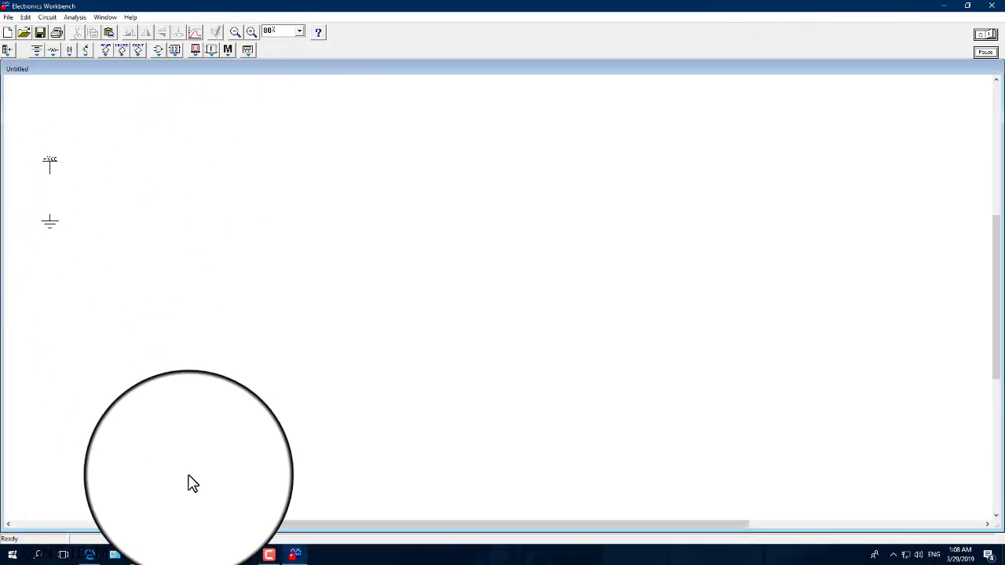
Bring up the logic design folder window and close it.
{"action": "left_click", "coordinate": [140, 555]}
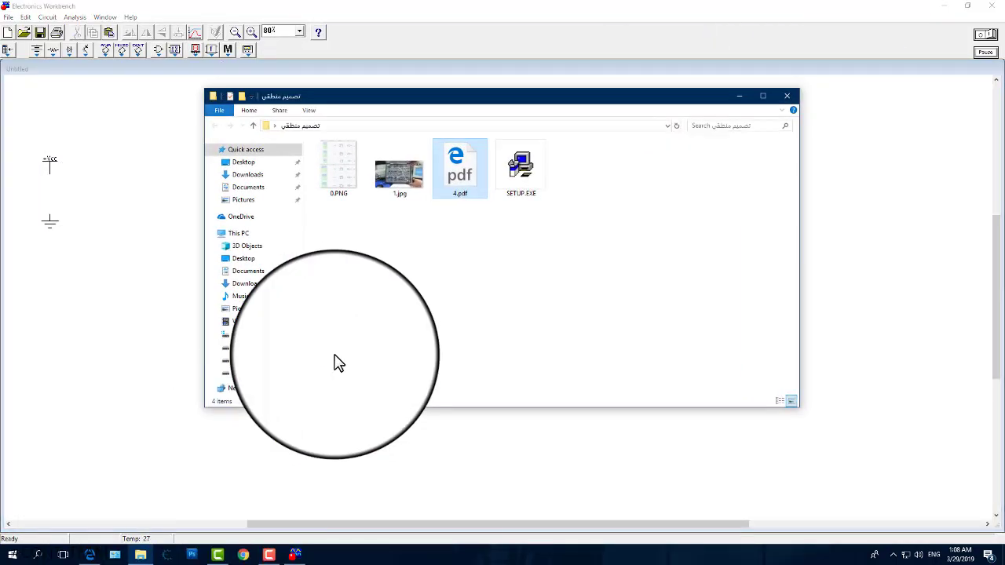
{"action": "left_click", "coordinate": [140, 554]}
{"action": "left_click", "coordinate": [139, 555]}
{"action": "left_click", "coordinate": [787, 96]}
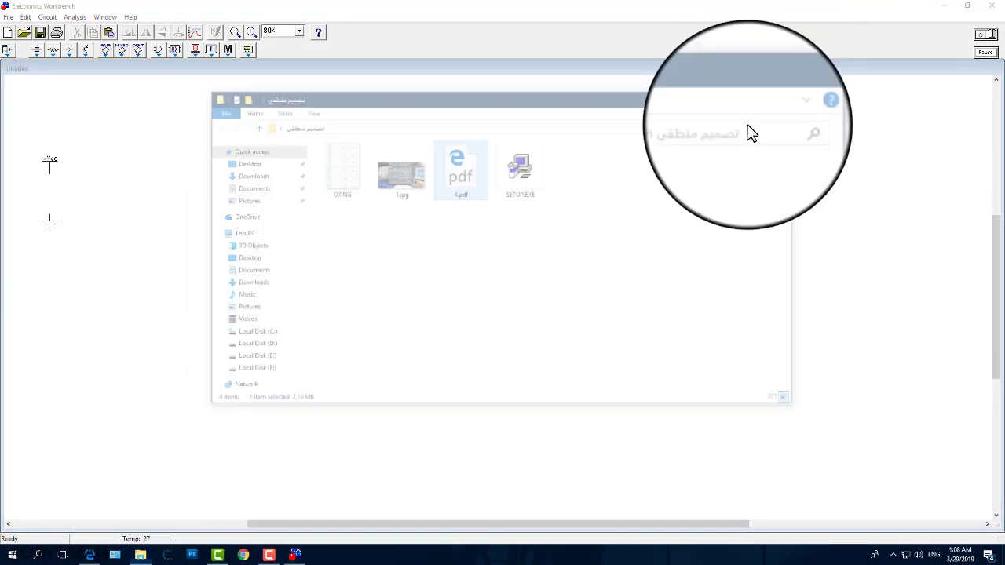
Return to 4.pdf, review the inverter's LOW(0) and HIGH(1) input values, and go back to Electronics Workbench.
{"action": "left_click", "coordinate": [90, 554]}
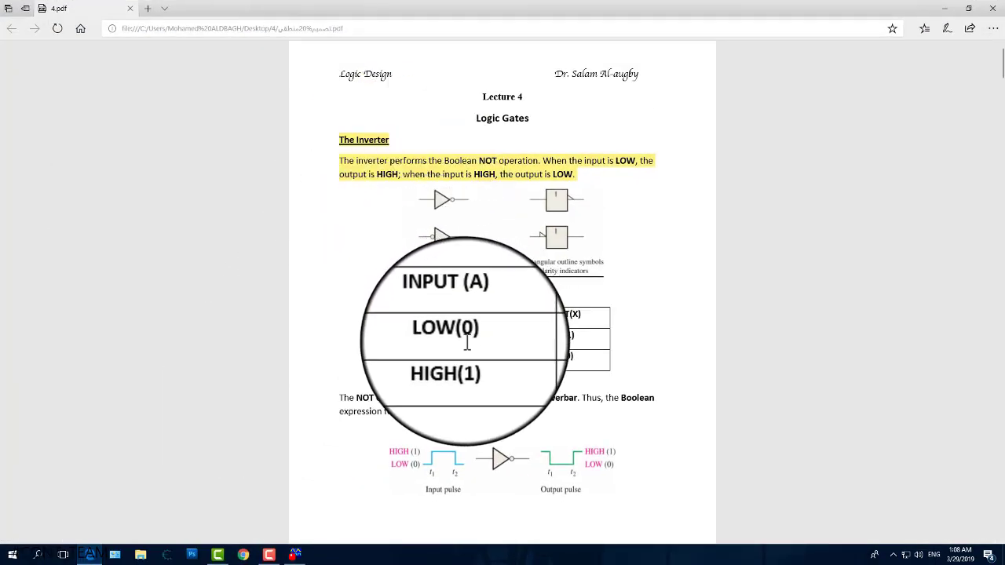
{"action": "double_click", "coordinate": [466, 343]}
{"action": "mouse_move", "coordinate": [455, 353]}
{"action": "left_mouse_down"}
{"action": "mouse_move", "coordinate": [444, 359]}
{"action": "mouse_move", "coordinate": [472, 358]}
{"action": "left_mouse_up"}
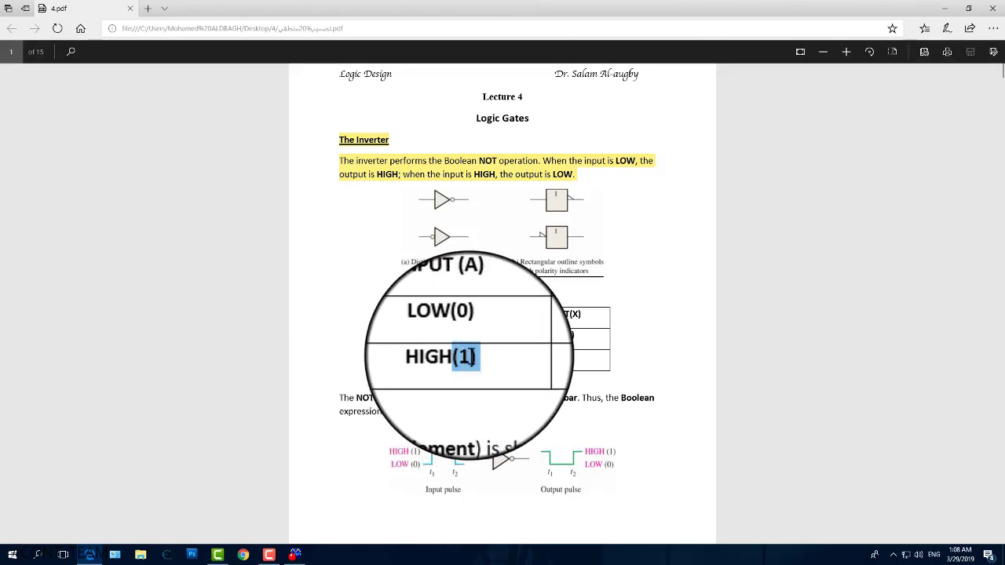
{"action": "left_click", "coordinate": [491, 356]}
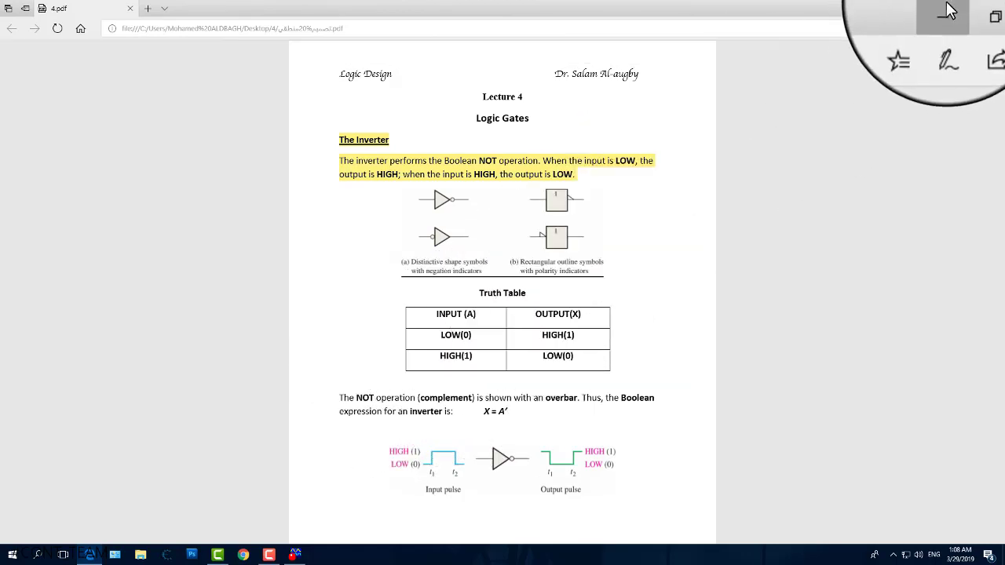
{"action": "left_click", "coordinate": [950, 11]}
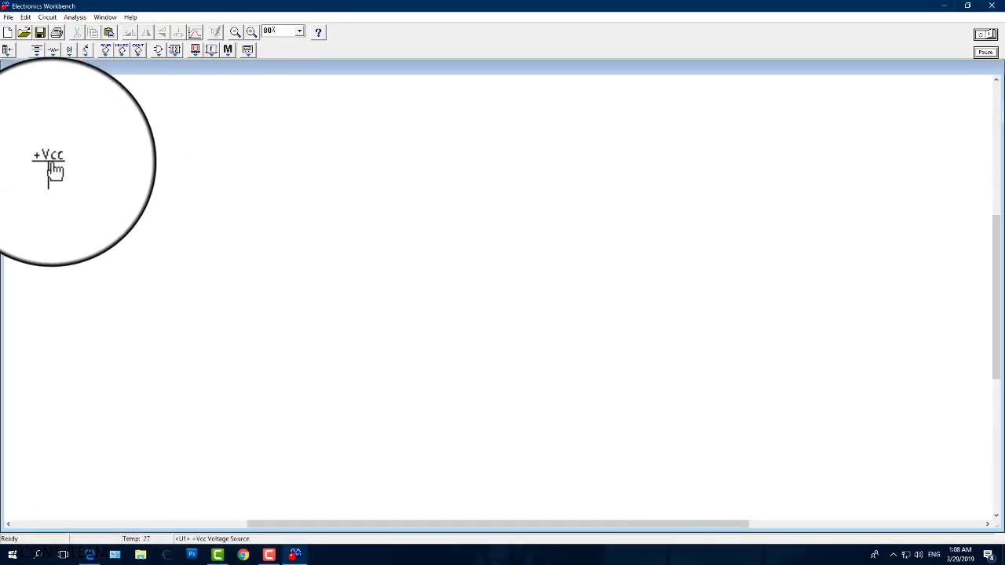
{"action": "left_click", "coordinate": [54, 171]}
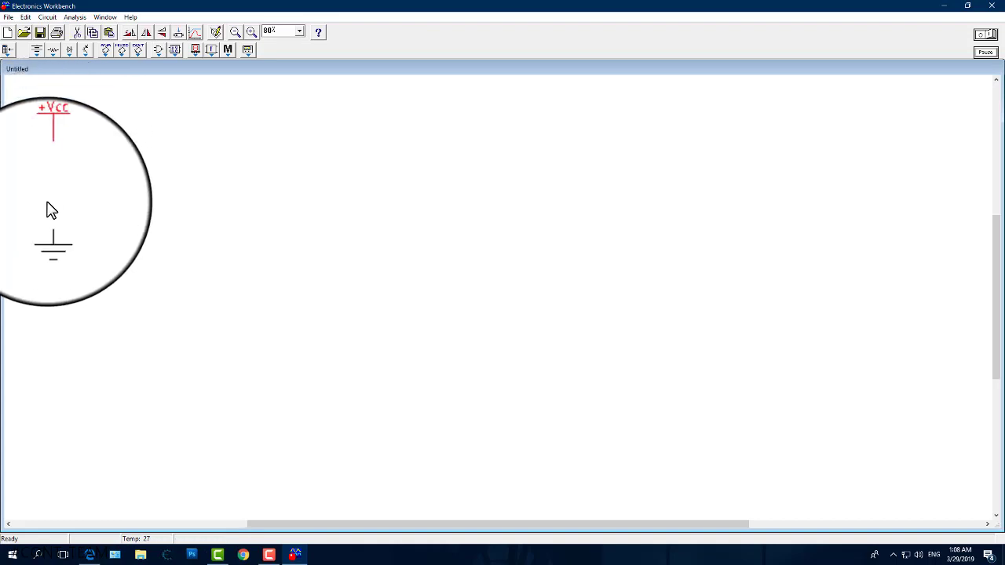
{"action": "key", "text": "Delete"}
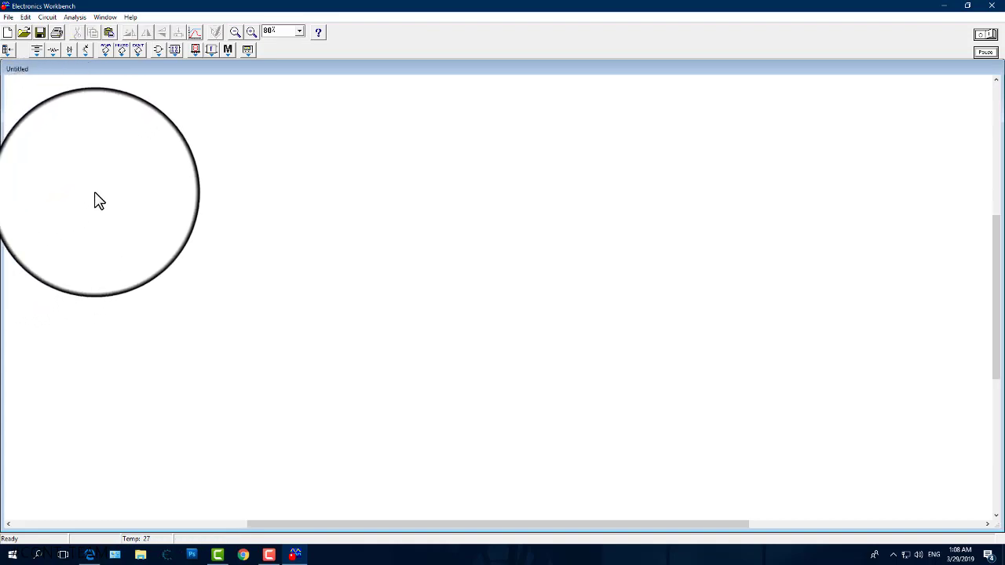
{"action": "left_click", "coordinate": [52, 179]}
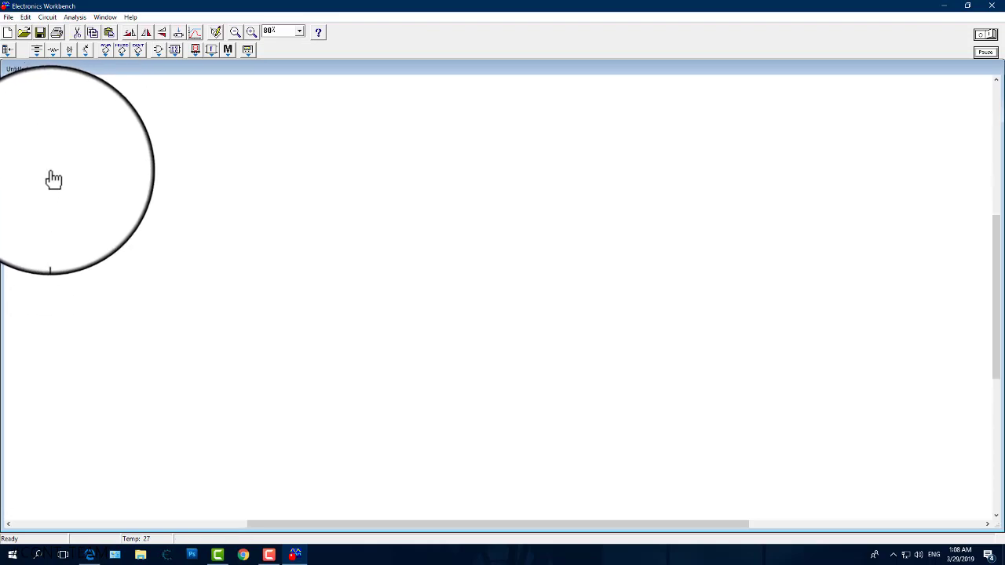
{"action": "left_click", "coordinate": [65, 179]}
{"action": "left_click", "coordinate": [51, 180]}
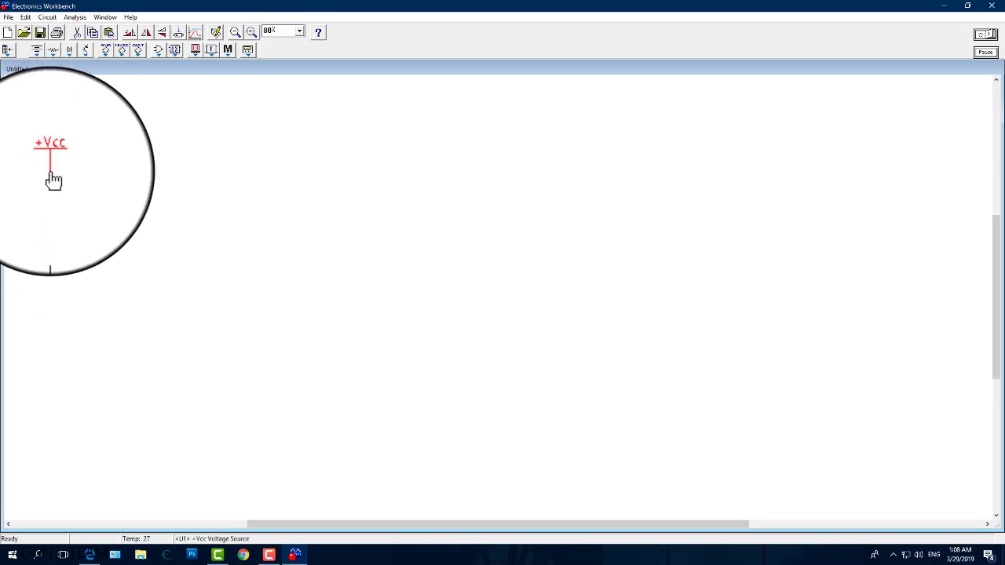
{"action": "left_click", "coordinate": [108, 195]}
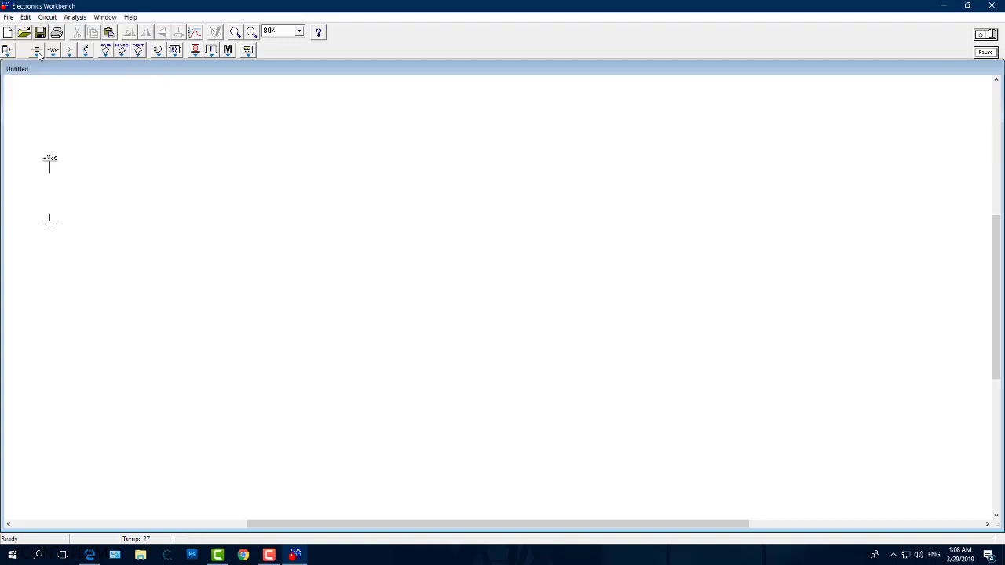
Place a Switch from the Basic components beside the +Vcc source and ground, and try toggling it.
{"action": "left_click", "coordinate": [53, 50]}
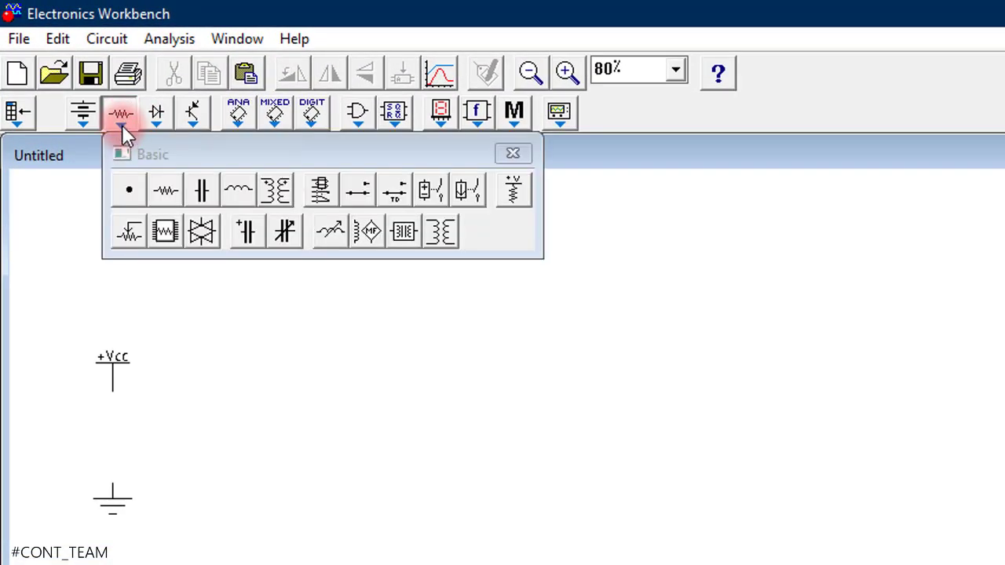
{"action": "left_click", "coordinate": [117, 119]}
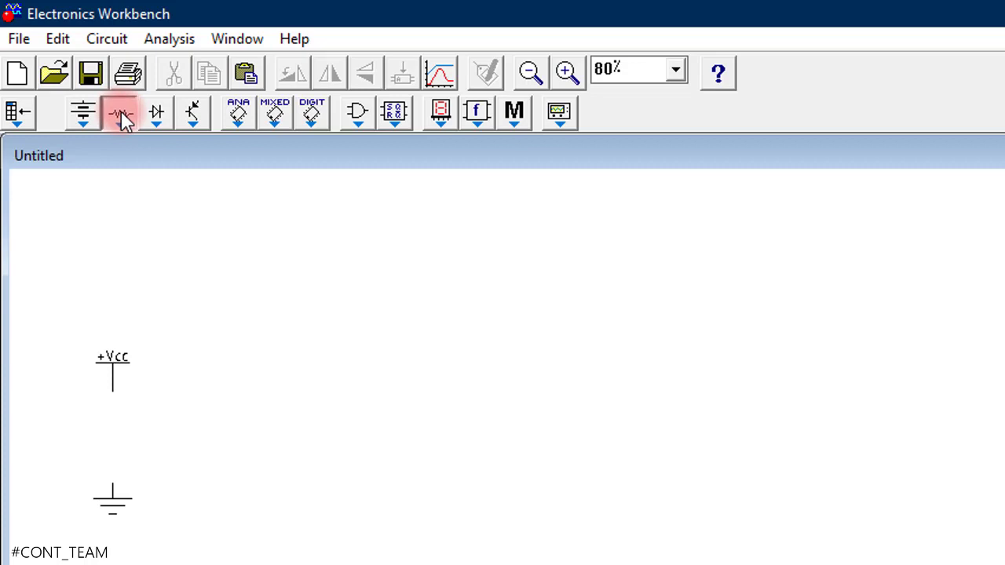
{"action": "left_click", "coordinate": [122, 118]}
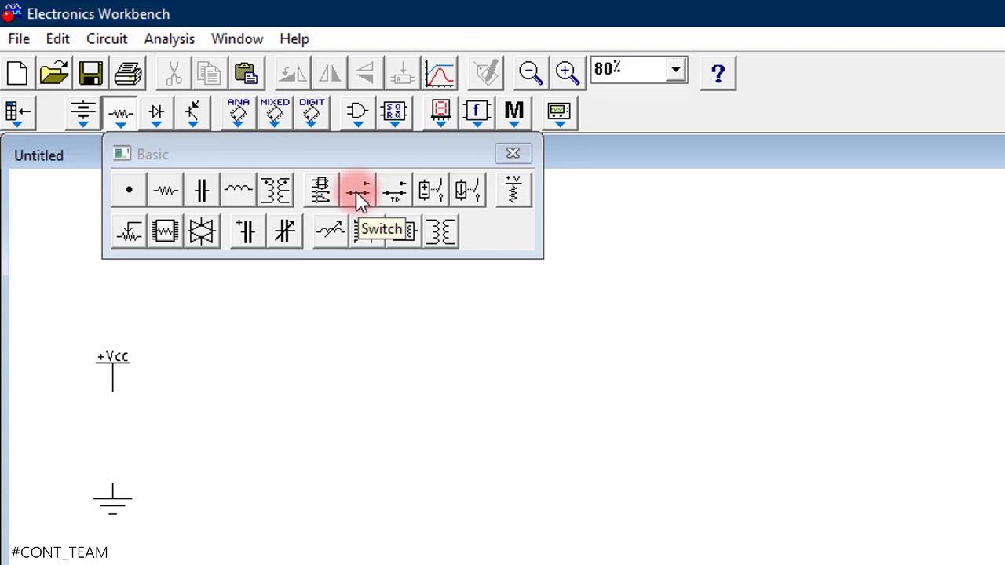
{"action": "left_click", "coordinate": [246, 454]}
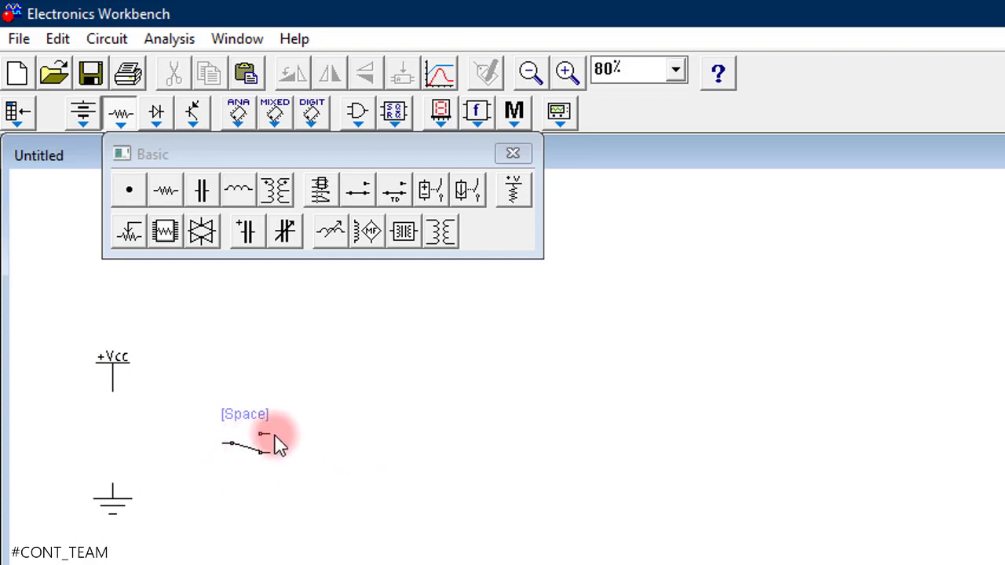
{"action": "key", "text": "space"}
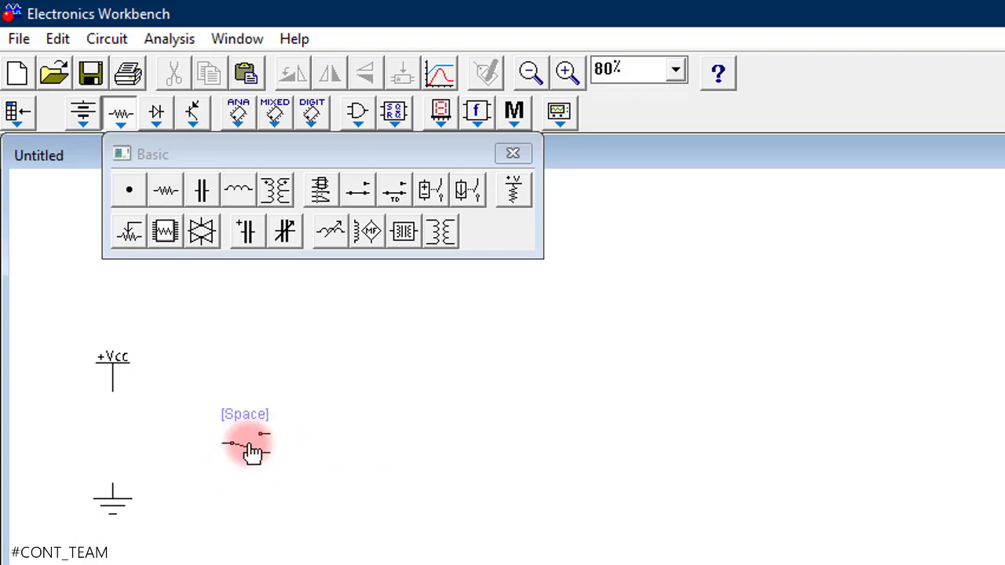
Flip the switch horizontally so its two contacts face the +Vcc source and ground, and deselect it.
{"action": "right_click", "coordinate": [251, 454]}
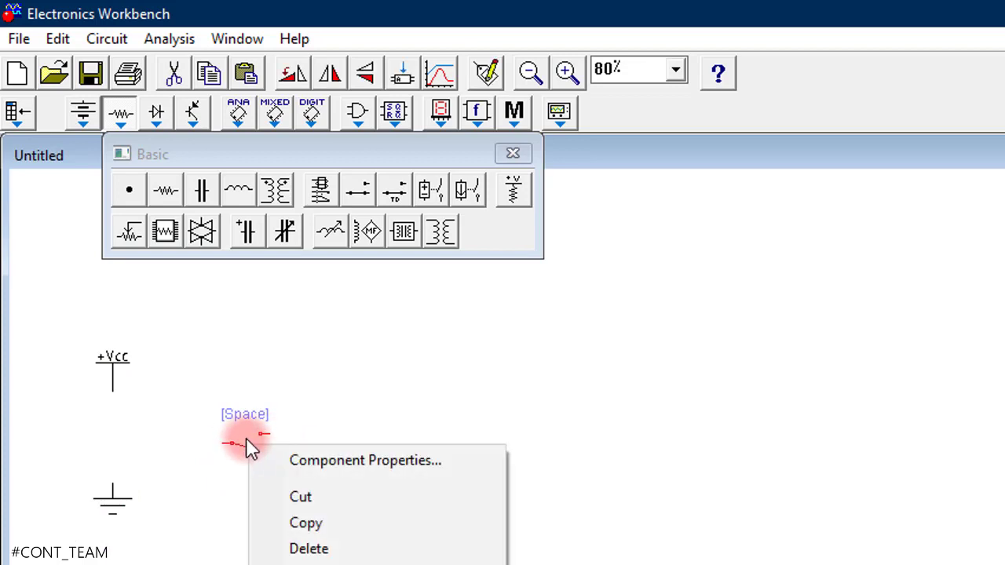
{"action": "left_click", "coordinate": [233, 450]}
{"action": "right_click", "coordinate": [241, 446]}
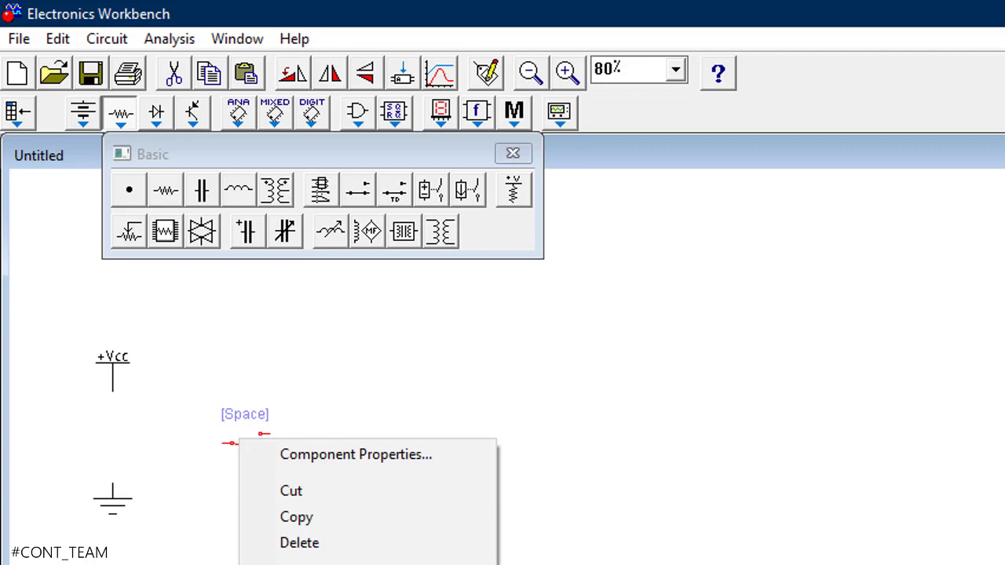
{"action": "left_click", "coordinate": [237, 452]}
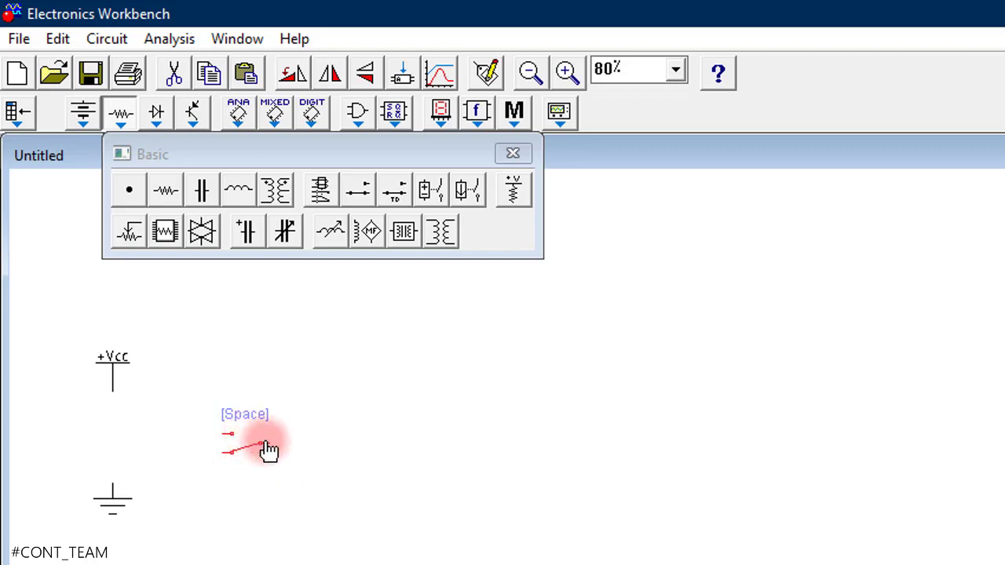
{"action": "right_click", "coordinate": [229, 449]}
{"action": "left_click", "coordinate": [275, 524]}
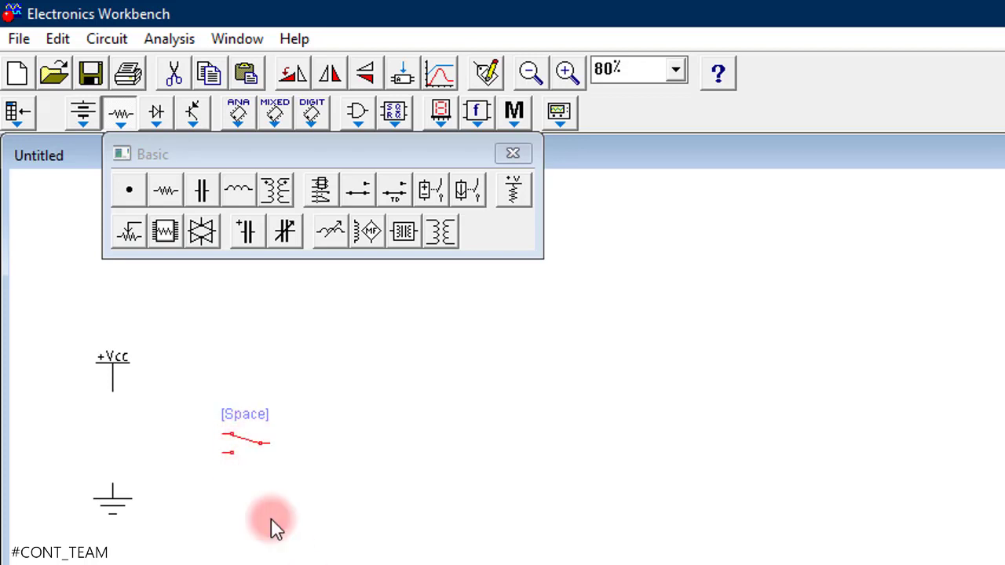
{"action": "right_click", "coordinate": [235, 452]}
{"action": "left_click", "coordinate": [275, 531]}
{"action": "right_click", "coordinate": [240, 429]}
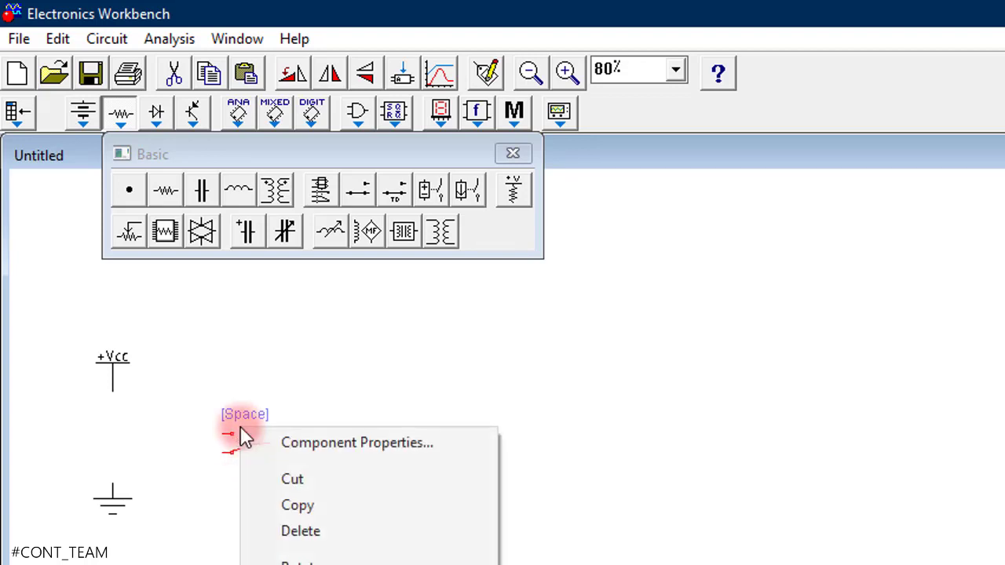
{"action": "left_click", "coordinate": [255, 527]}
{"action": "right_click", "coordinate": [254, 452]}
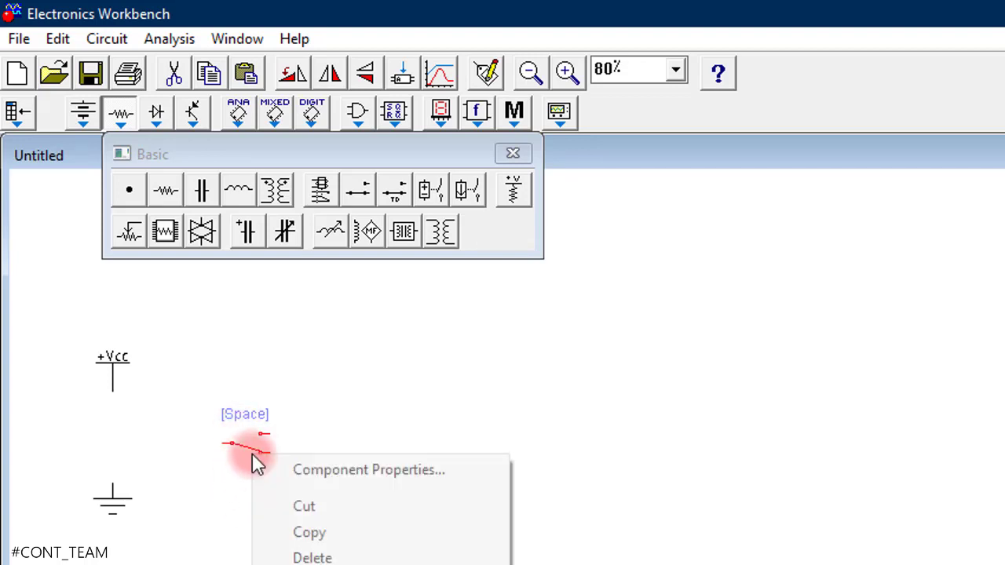
{"action": "left_click", "coordinate": [255, 471]}
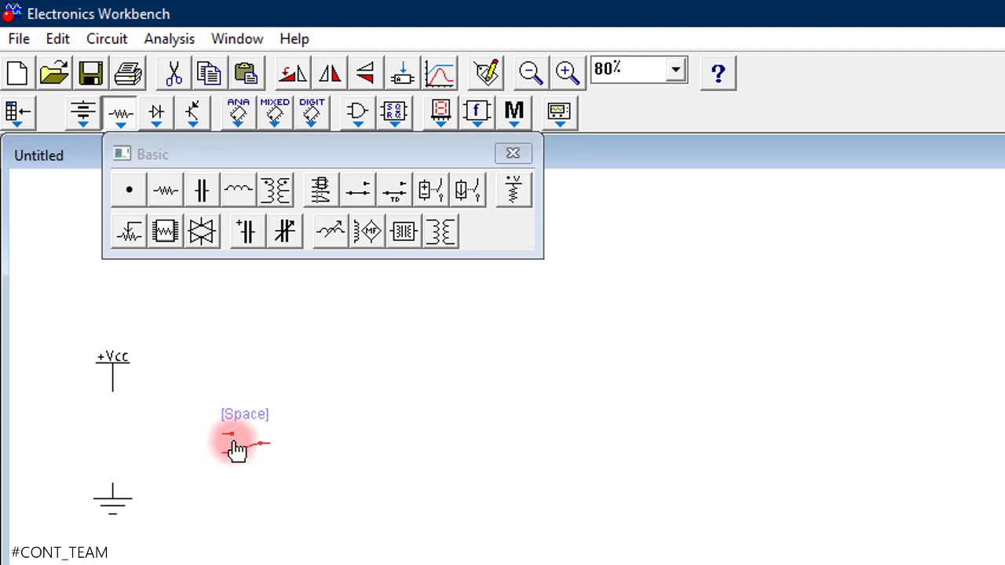
{"action": "left_click", "coordinate": [226, 514]}
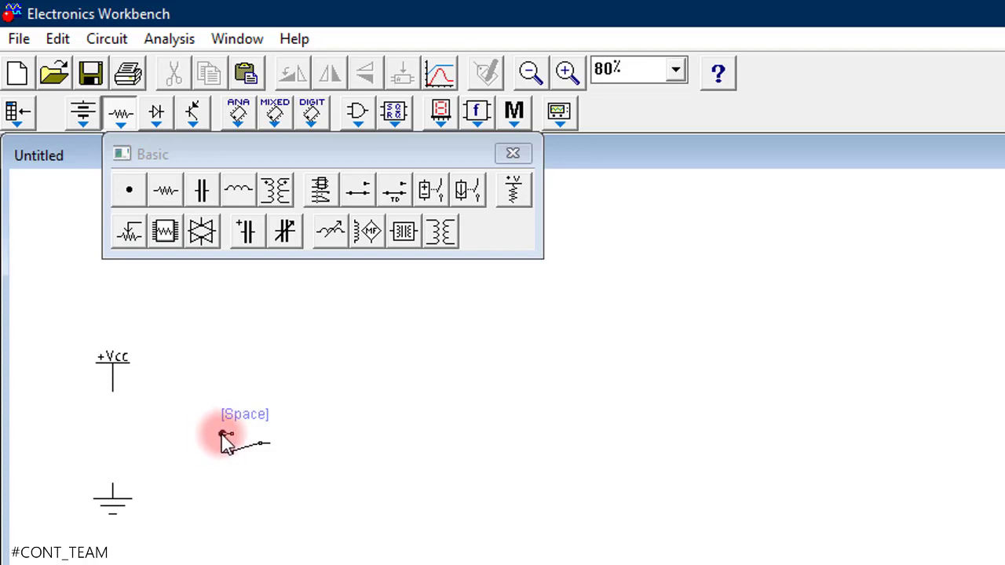
Wire the switch's upper contact to the +Vcc source and its lower contact to ground.
{"action": "left_click_drag", "start_coordinate": [224, 436], "coordinate": [112, 391]}
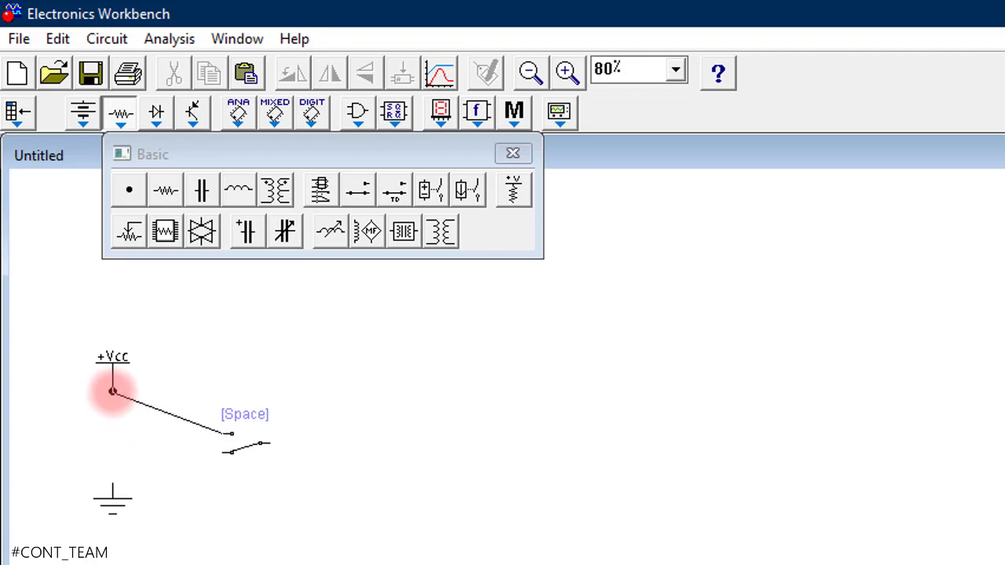
{"action": "left_click_drag", "start_coordinate": [112, 390], "coordinate": [131, 437]}
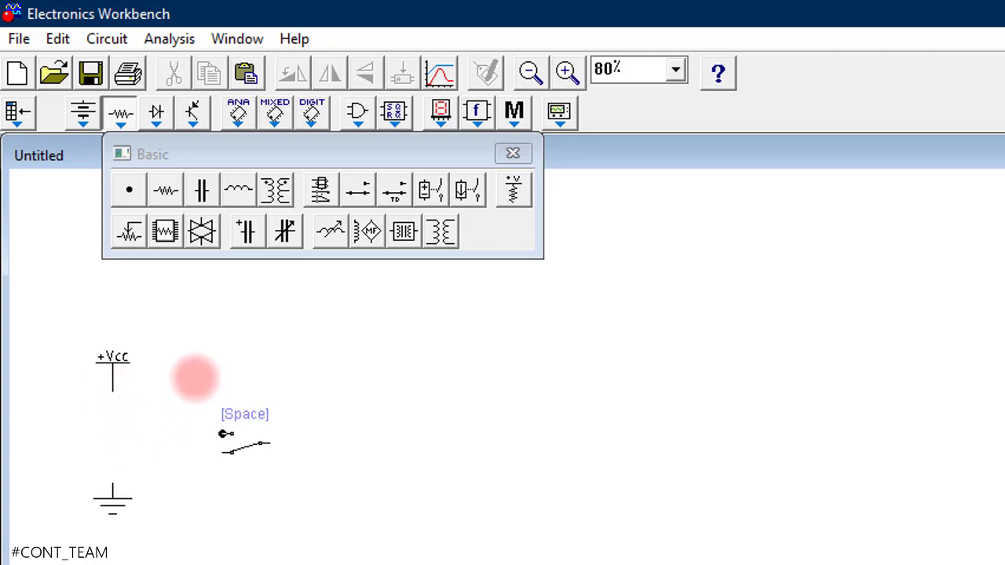
{"action": "mouse_move", "coordinate": [226, 434]}
{"action": "left_mouse_down"}
{"action": "mouse_move", "coordinate": [170, 469]}
{"action": "mouse_move", "coordinate": [236, 430]}
{"action": "left_mouse_up"}
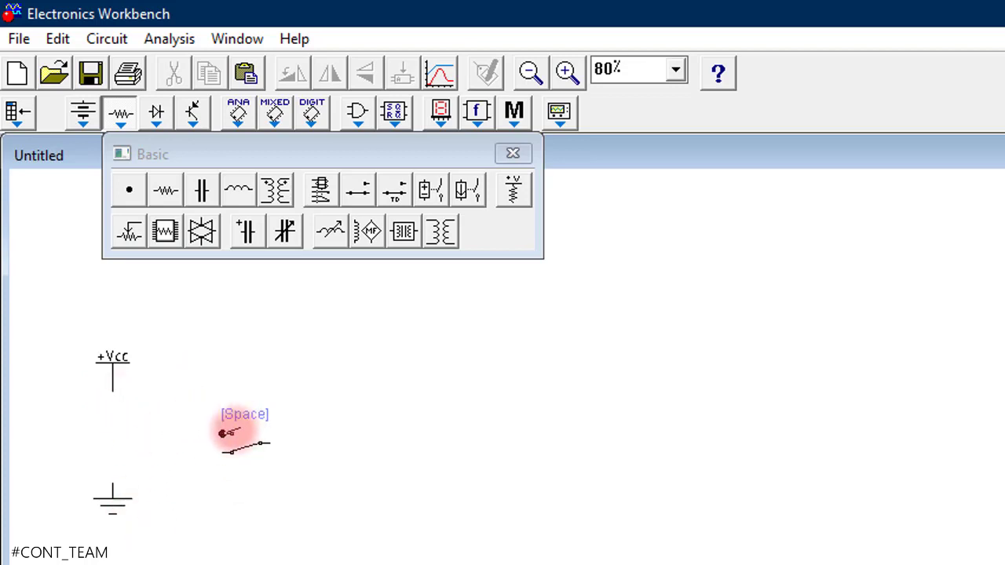
{"action": "left_click_drag", "start_coordinate": [135, 428], "coordinate": [112, 385]}
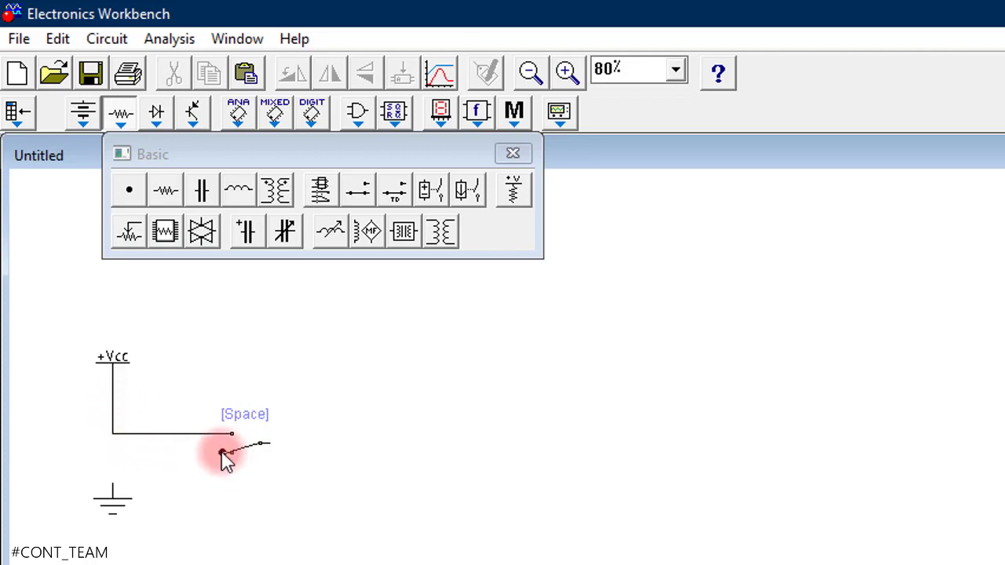
{"action": "left_click_drag", "start_coordinate": [223, 455], "coordinate": [112, 483]}
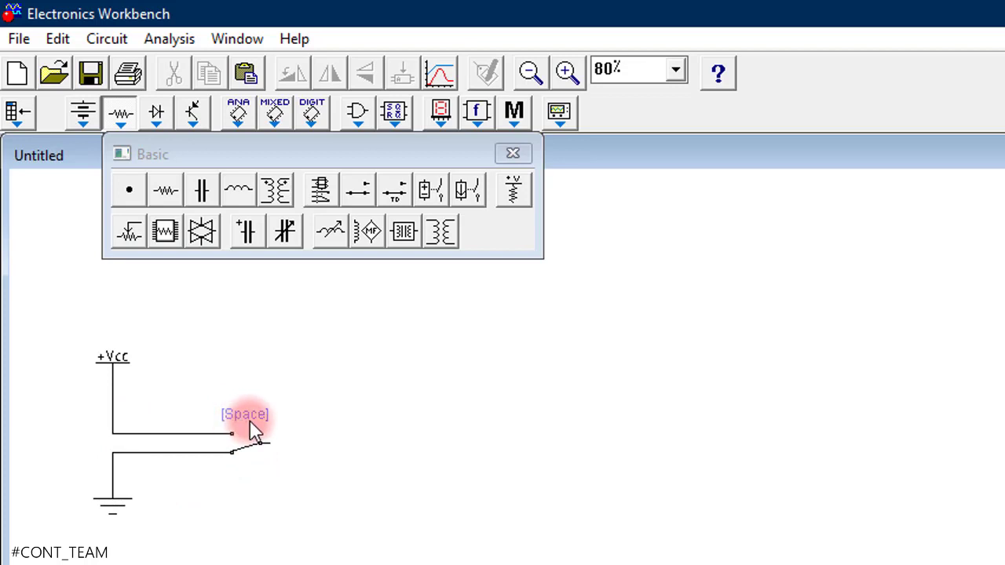
Toggle the switch between +Vcc and ground, leave it on +Vcc, and glance at 4.pdf.
{"action": "key", "text": "space"}
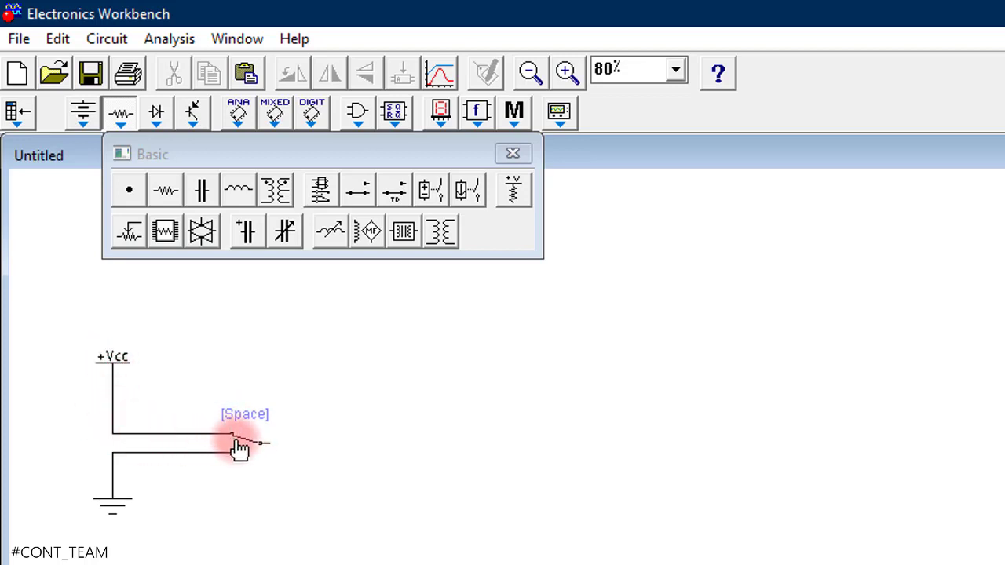
{"action": "key", "text": "space"}
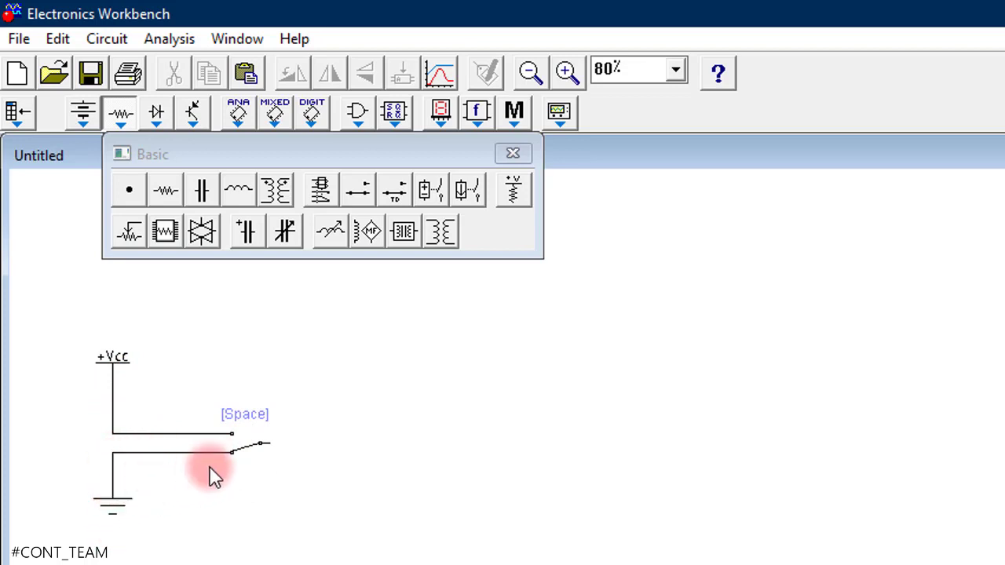
{"action": "key", "text": "space"}
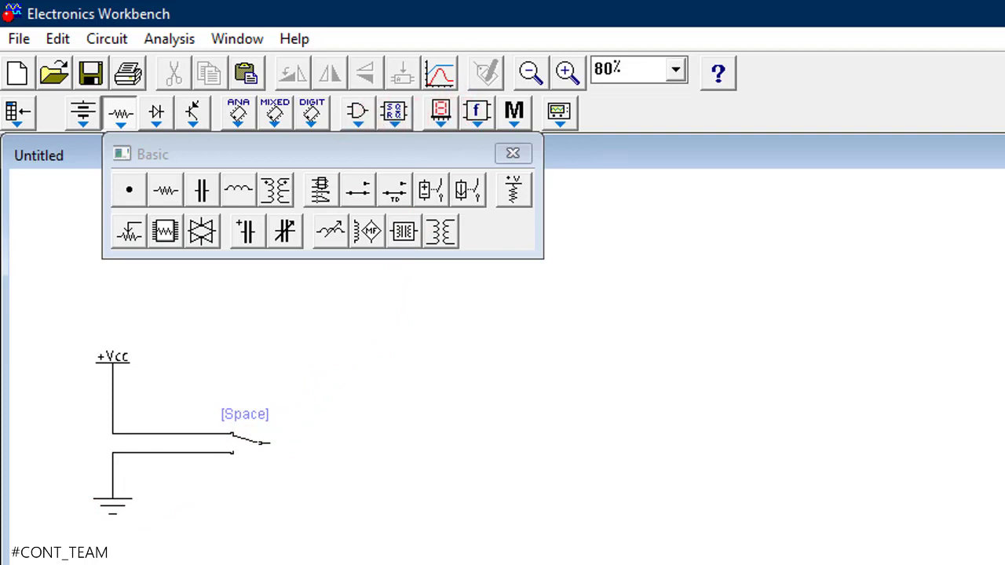
{"action": "key", "text": "alt+Tab"}
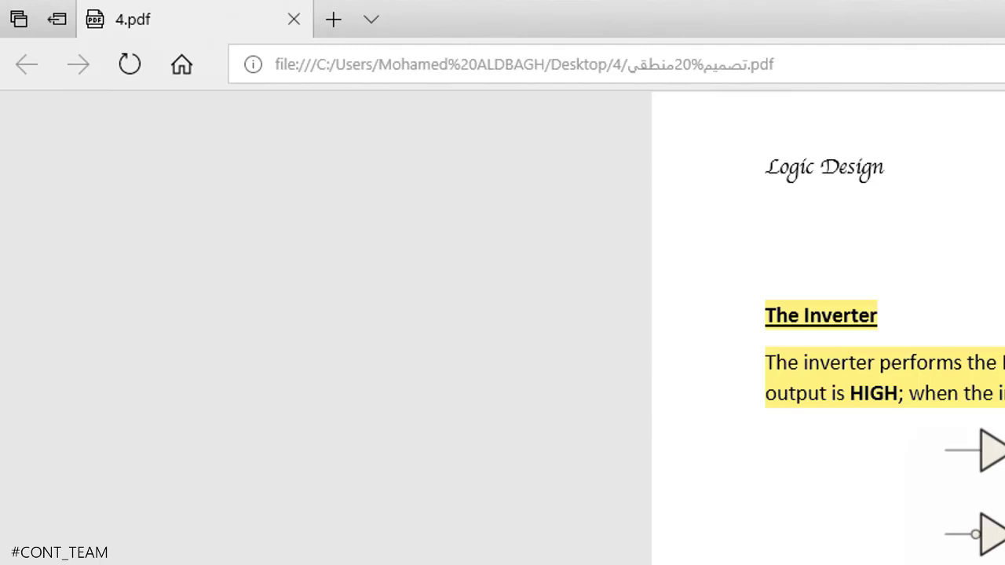
{"action": "key", "text": "alt+Tab"}
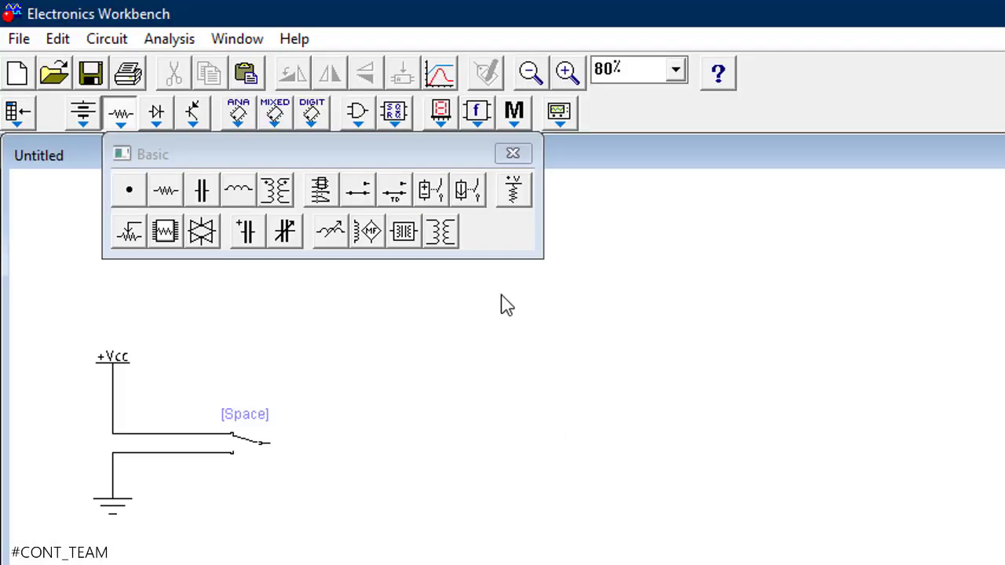
Place a NOT gate from the Logic Gates parts beside the switch and wire the switch's output to the gate's input.
{"action": "left_click", "coordinate": [363, 116]}
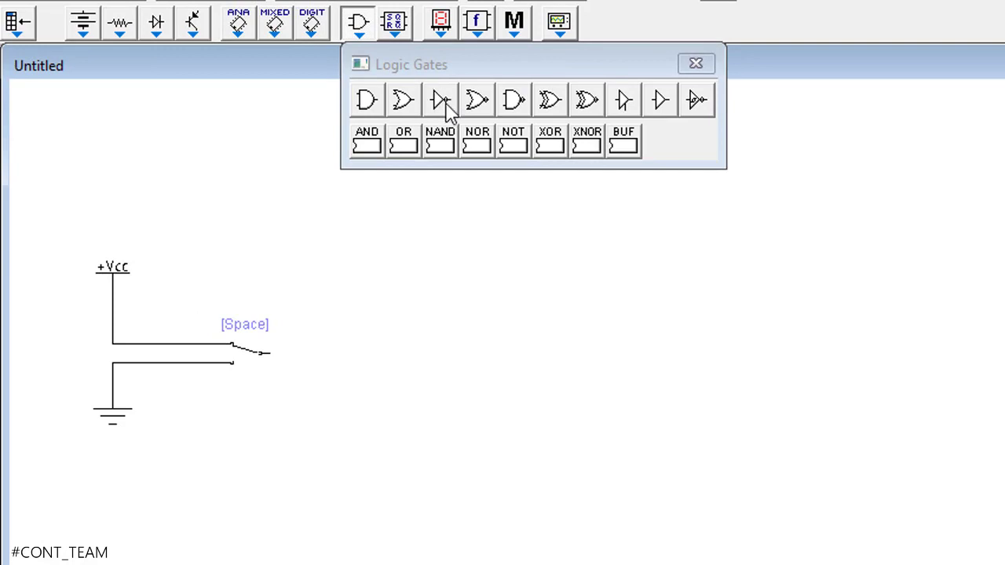
{"action": "left_click_drag", "start_coordinate": [442, 112], "coordinate": [332, 359]}
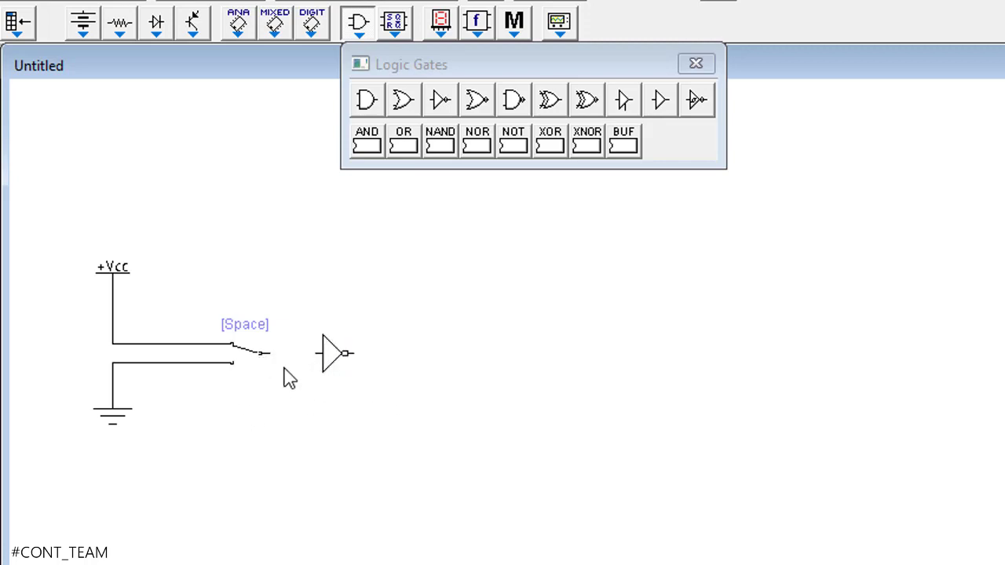
{"action": "left_click_drag", "start_coordinate": [269, 353], "coordinate": [316, 353]}
{"action": "left_click", "coordinate": [684, 68]}
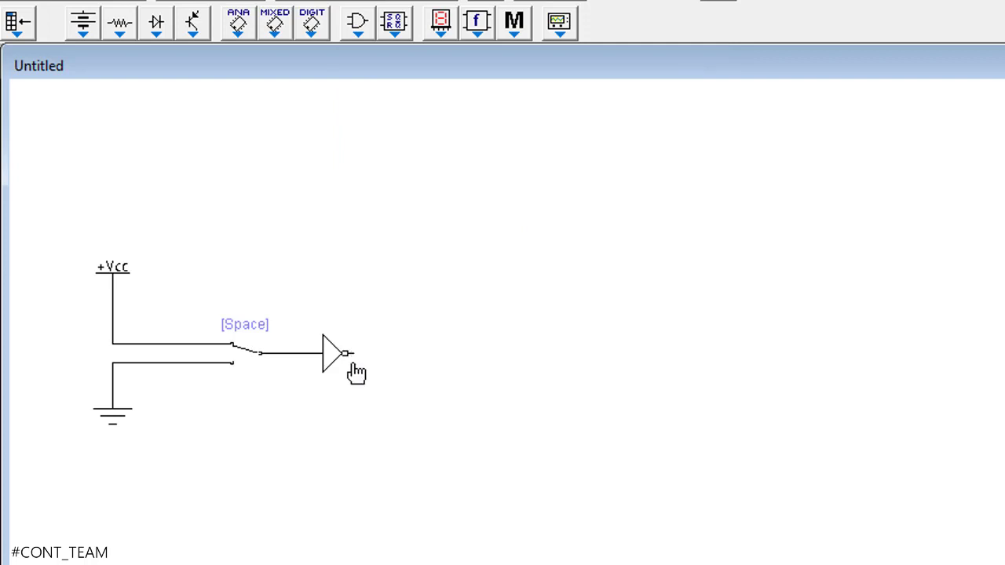
Place a Red Probe from the Indicators parts beside the NOT gate's output.
{"action": "left_click", "coordinate": [444, 33]}
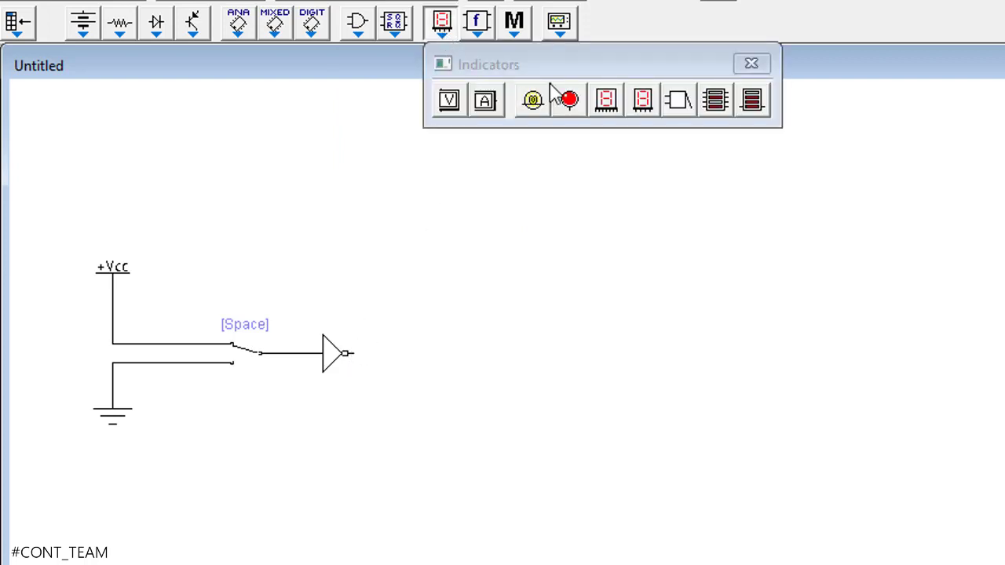
{"action": "left_click", "coordinate": [745, 65]}
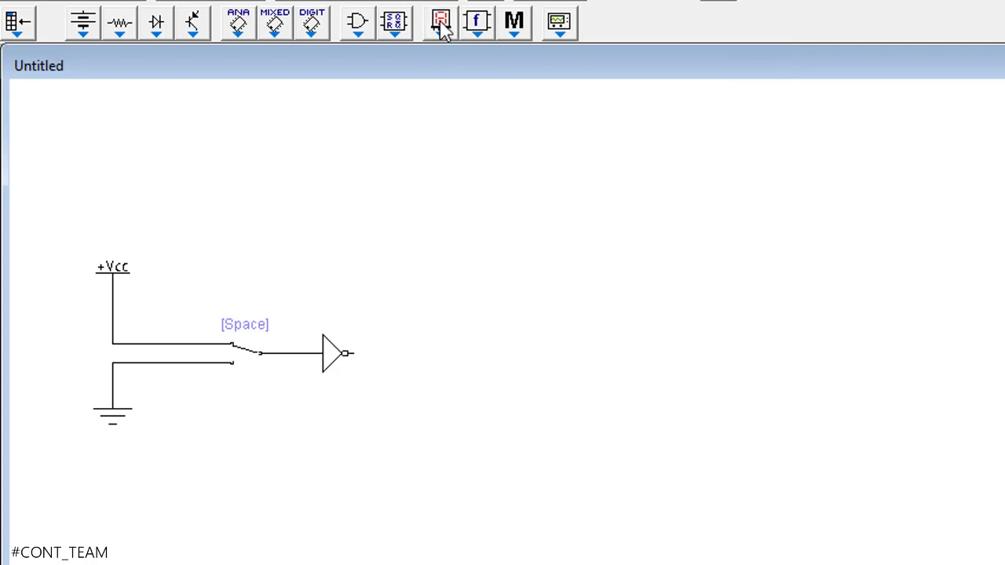
{"action": "left_click", "coordinate": [440, 36]}
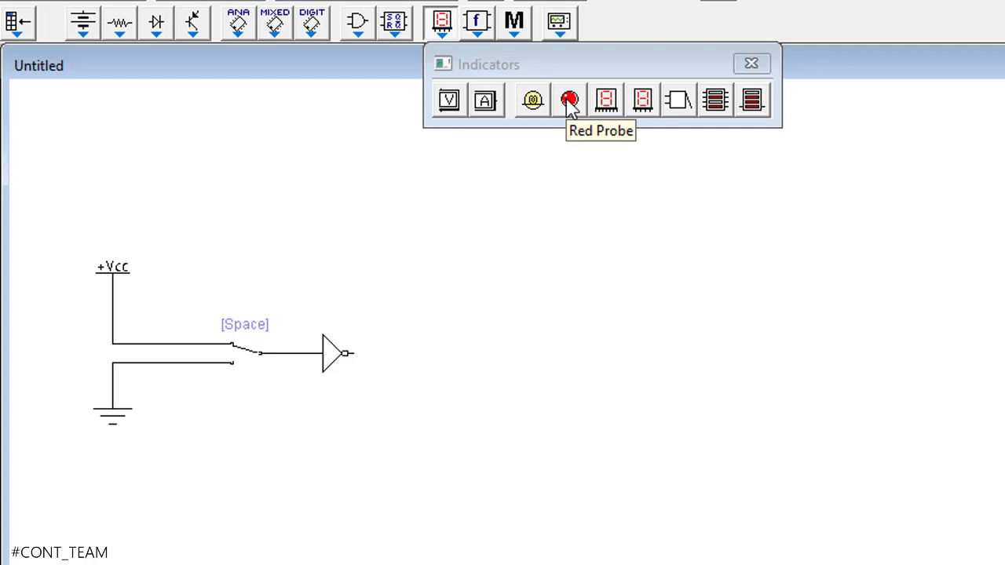
{"action": "left_click_drag", "start_coordinate": [569, 120], "coordinate": [413, 358]}
{"action": "left_click", "coordinate": [413, 384]}
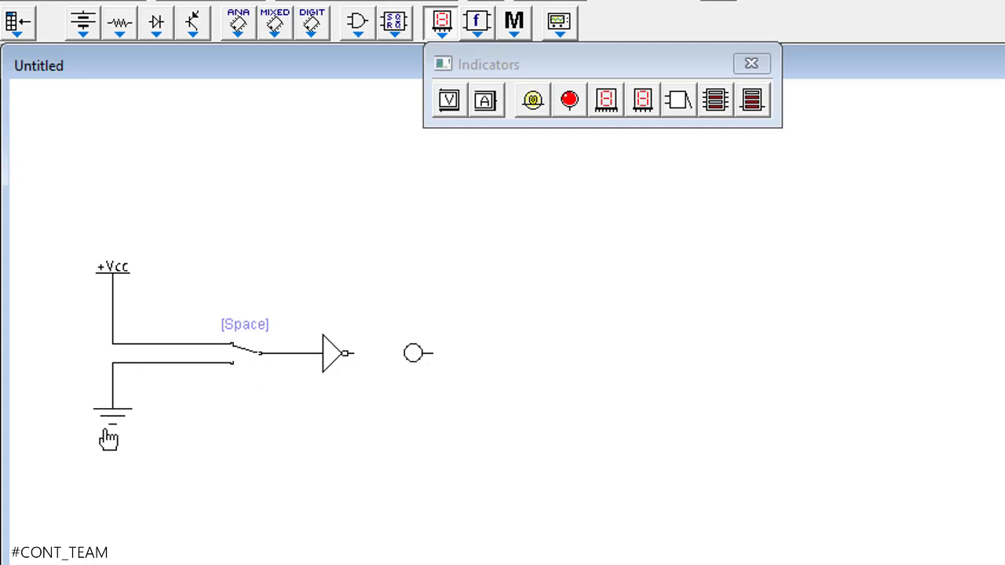
Flip the red probe horizontally and wire its terminal to the NOT gate's output.
{"action": "right_click", "coordinate": [413, 354]}
{"action": "left_click", "coordinate": [369, 414]}
{"action": "right_click", "coordinate": [423, 354]}
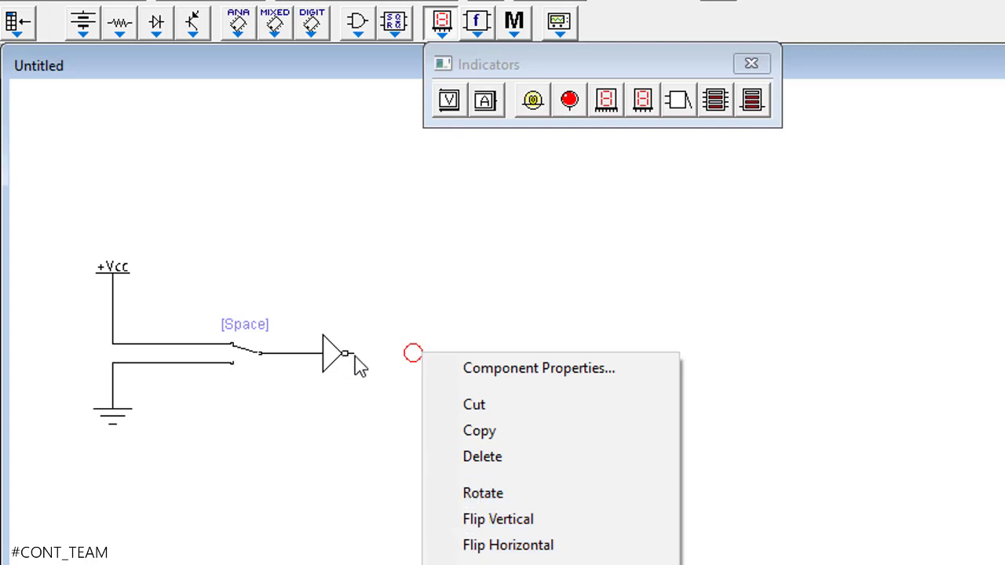
{"action": "left_click", "coordinate": [509, 546]}
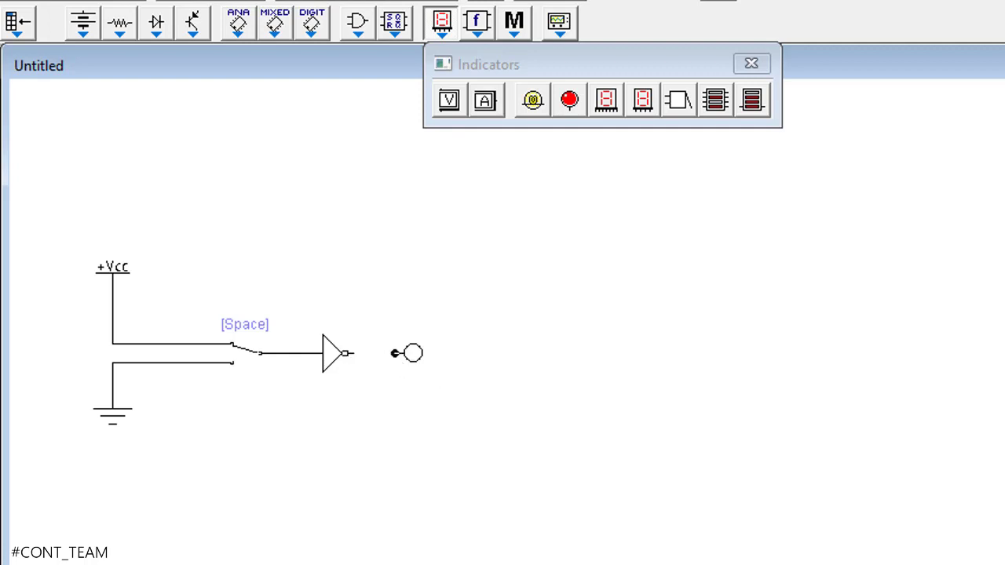
{"action": "left_click_drag", "start_coordinate": [353, 353], "coordinate": [351, 355]}
{"action": "left_click", "coordinate": [750, 64]}
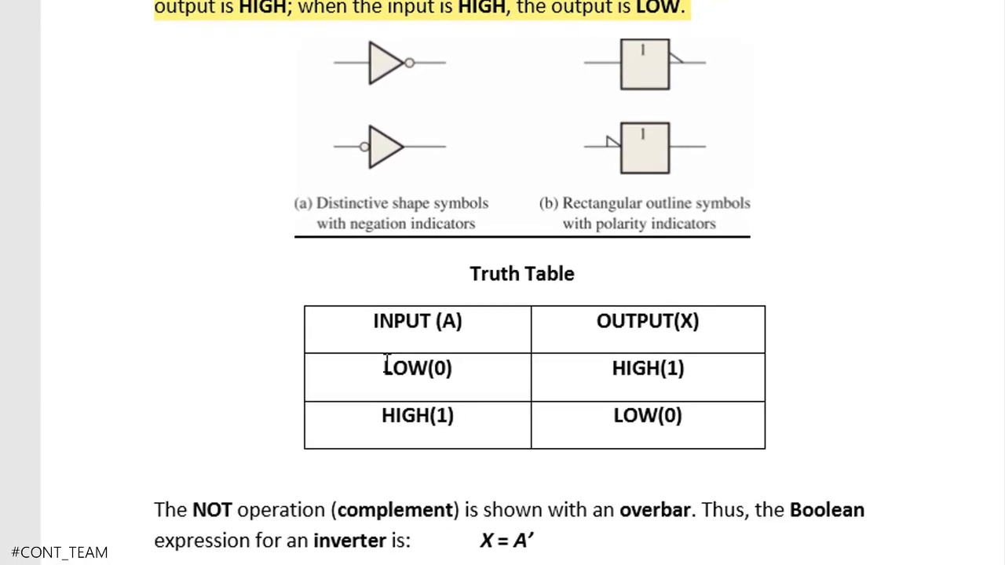
In 4.pdf, examine the input and output values in both rows of the inverter truth table.
{"action": "left_click_drag", "start_coordinate": [384, 366], "coordinate": [460, 369]}
{"action": "left_click", "coordinate": [442, 369]}
{"action": "left_click_drag", "start_coordinate": [659, 369], "coordinate": [684, 374]}
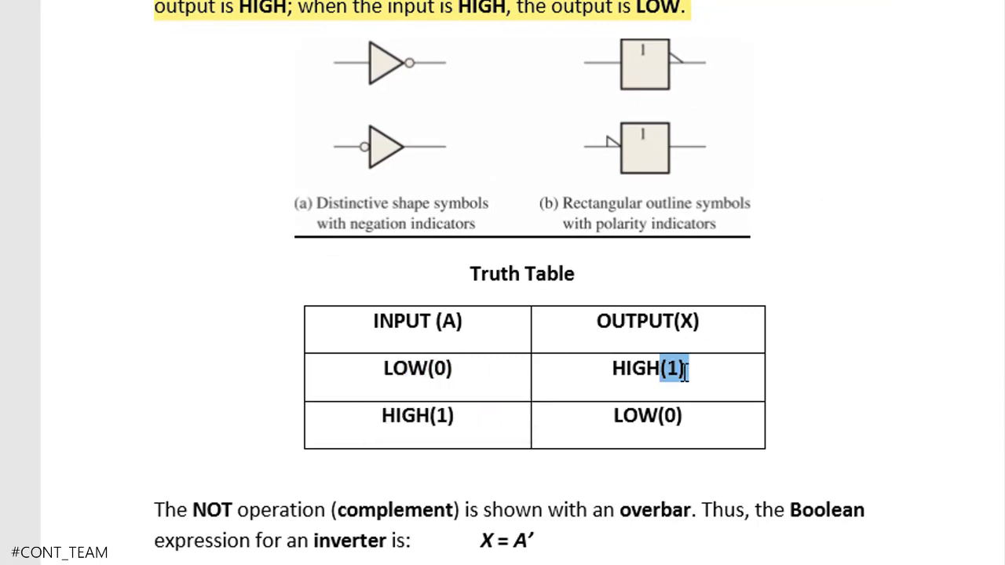
{"action": "left_click_drag", "start_coordinate": [436, 416], "coordinate": [457, 416]}
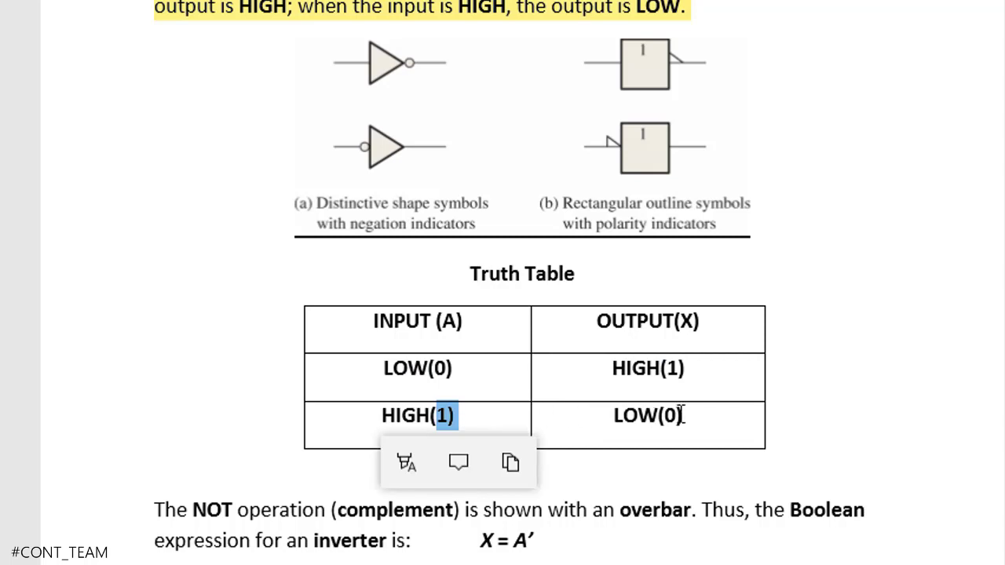
{"action": "left_click_drag", "start_coordinate": [684, 416], "coordinate": [676, 416]}
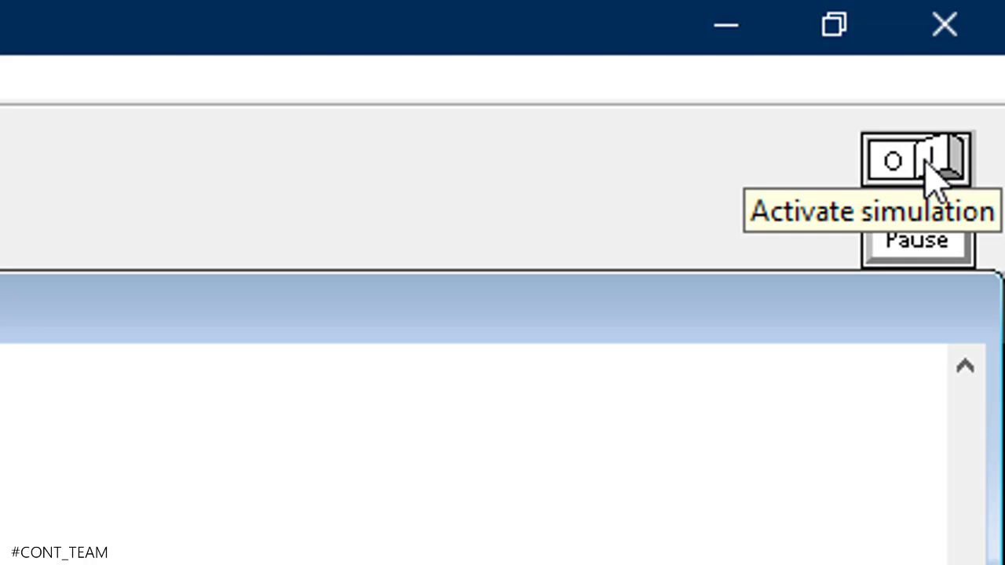
Activate the simulation in Electronics Workbench, switch the input to ground, and compare with the LOW(0) row of the truth table in 4.pdf.
{"action": "left_click", "coordinate": [926, 161]}
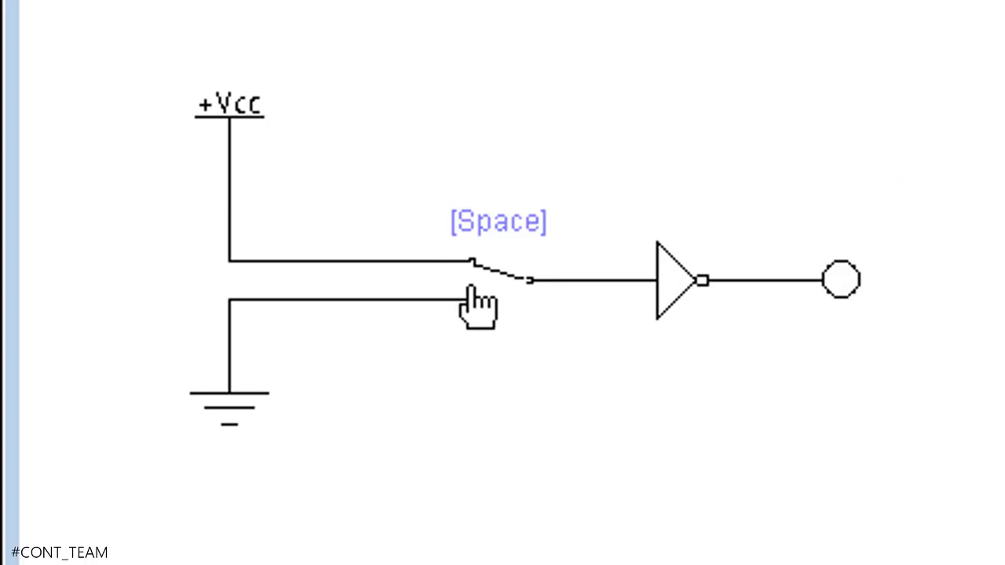
{"action": "key", "text": "space"}
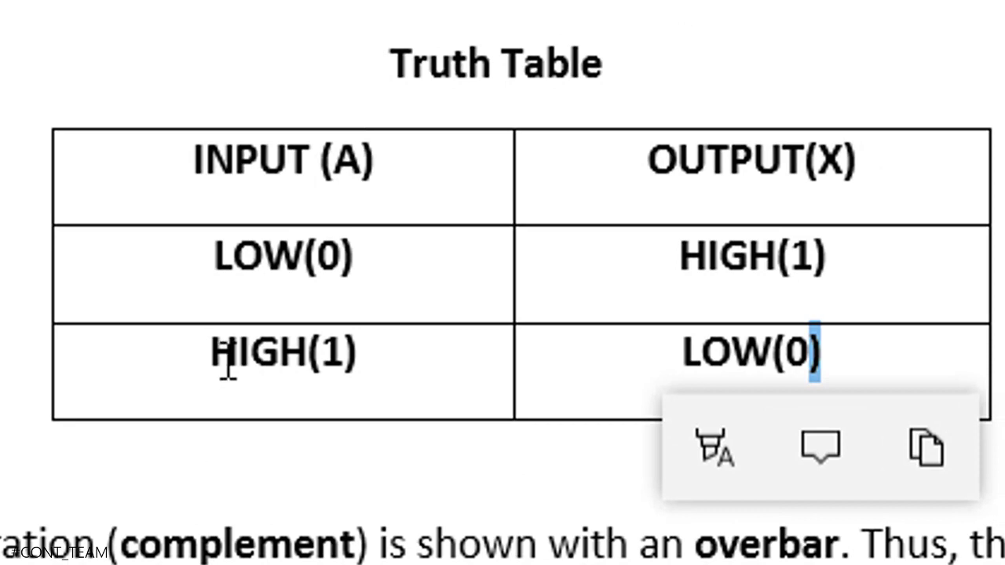
{"action": "left_click_drag", "start_coordinate": [236, 321], "coordinate": [376, 224]}
{"action": "left_click_drag", "start_coordinate": [720, 256], "coordinate": [814, 256]}
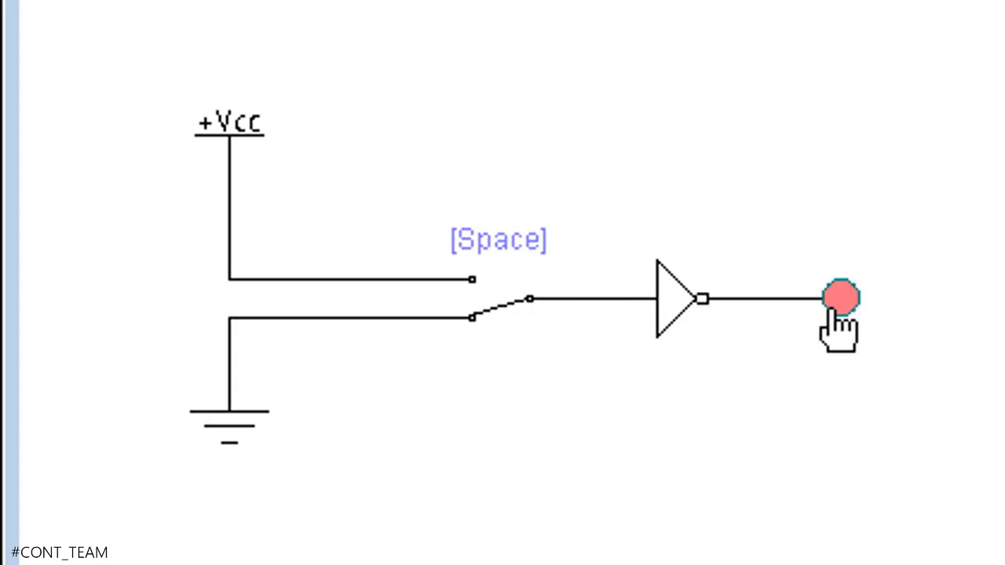
Return to Electronics Workbench and toggle the switch repeatedly between ground and +Vcc to check the probe's response.
{"action": "key", "text": "space"}
{"action": "key", "text": "space"}
{"action": "key", "text": "space"}
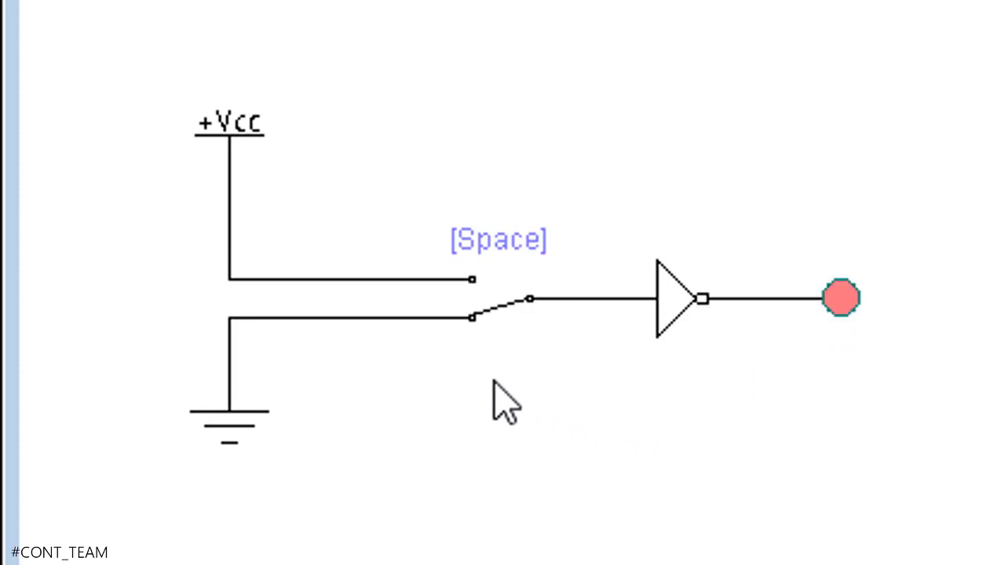
{"action": "key", "text": "space"}
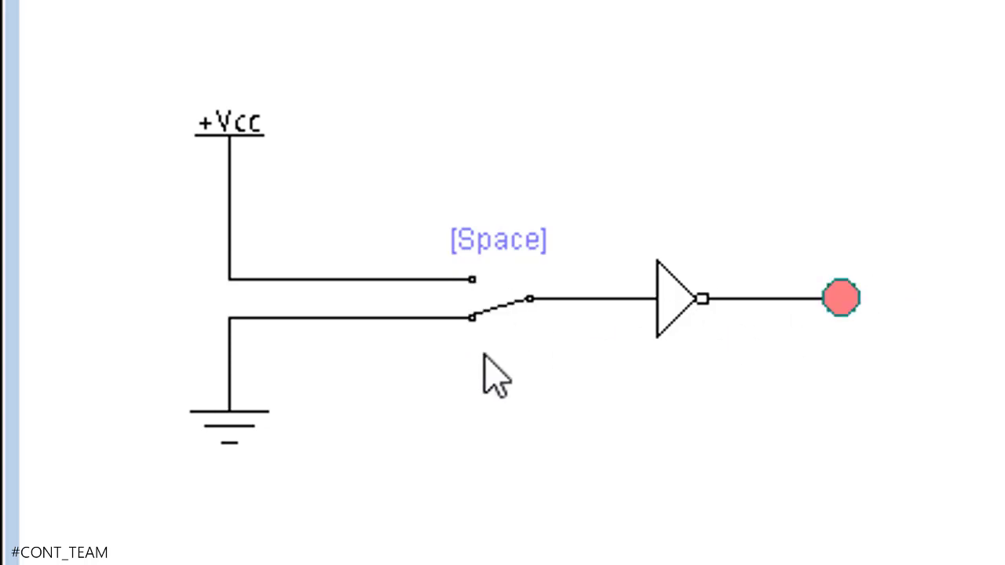